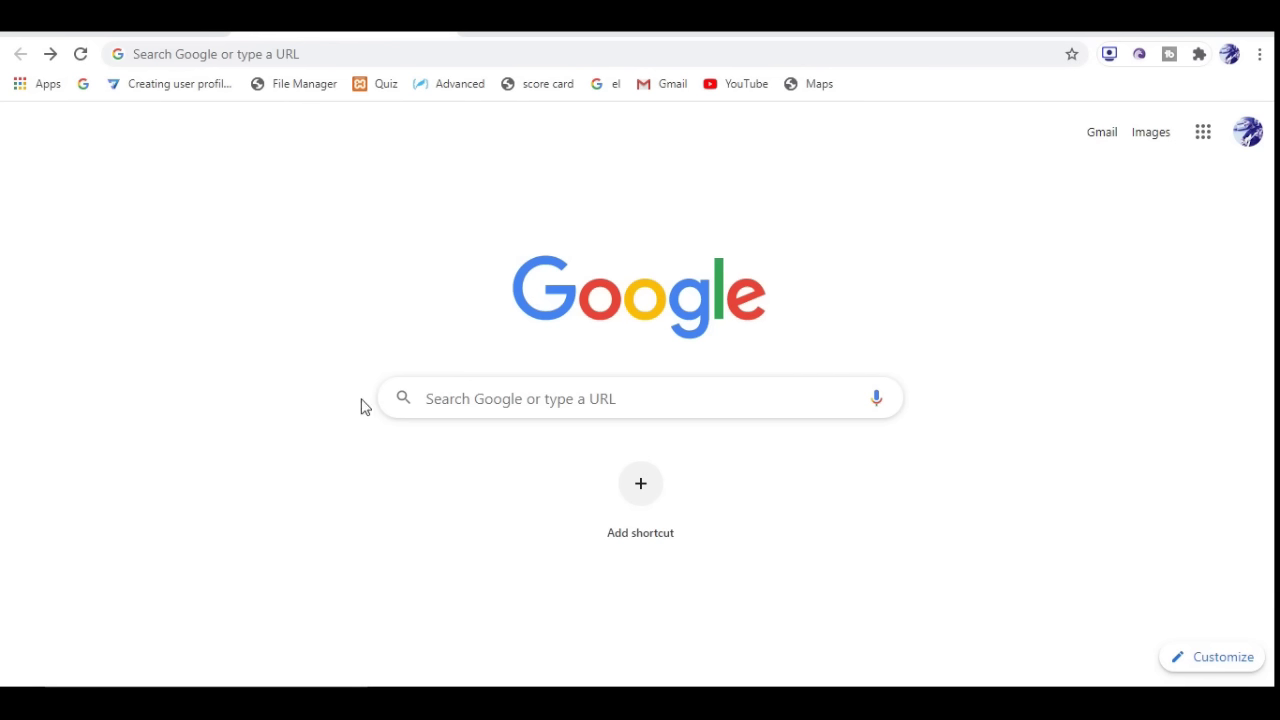
Step: Rerun the 'save all resources' Google search from Chrome's address-bar history
left_click(313, 54)
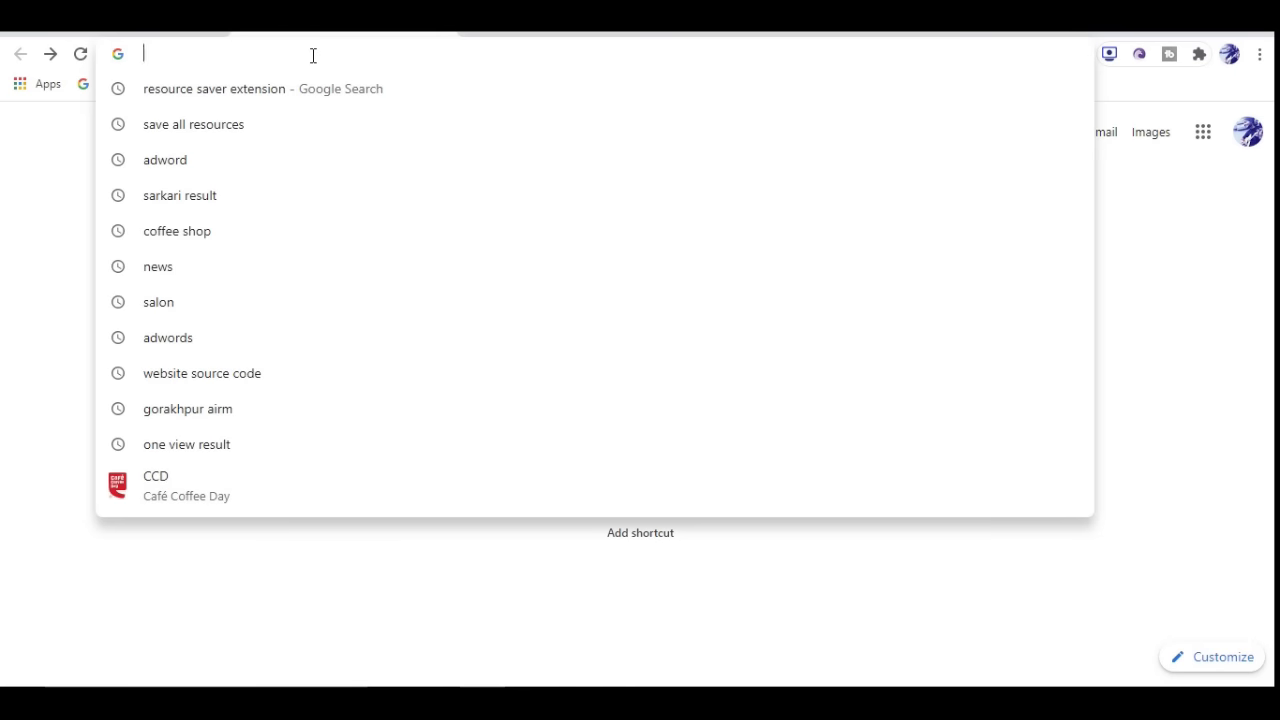
left_click(290, 125)
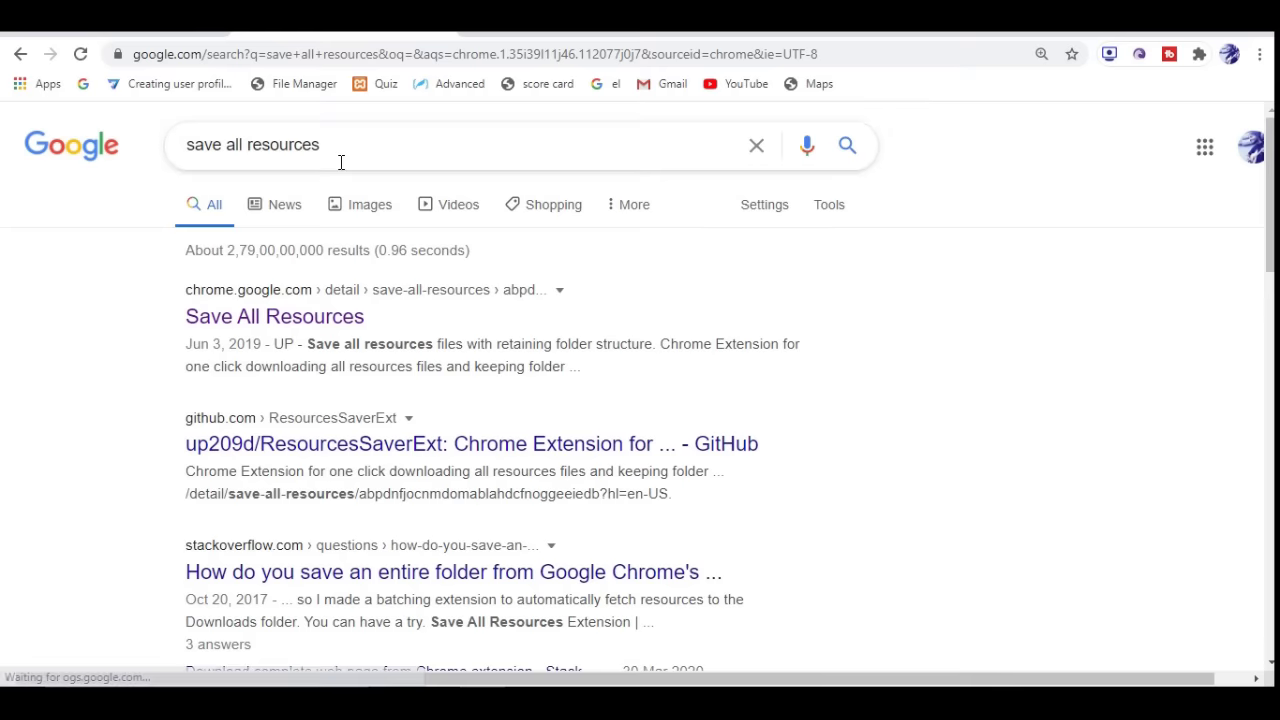
Step: Add the Save All Resources extension to Chrome from its Web Store page and dismiss the notice
left_click(298, 326)
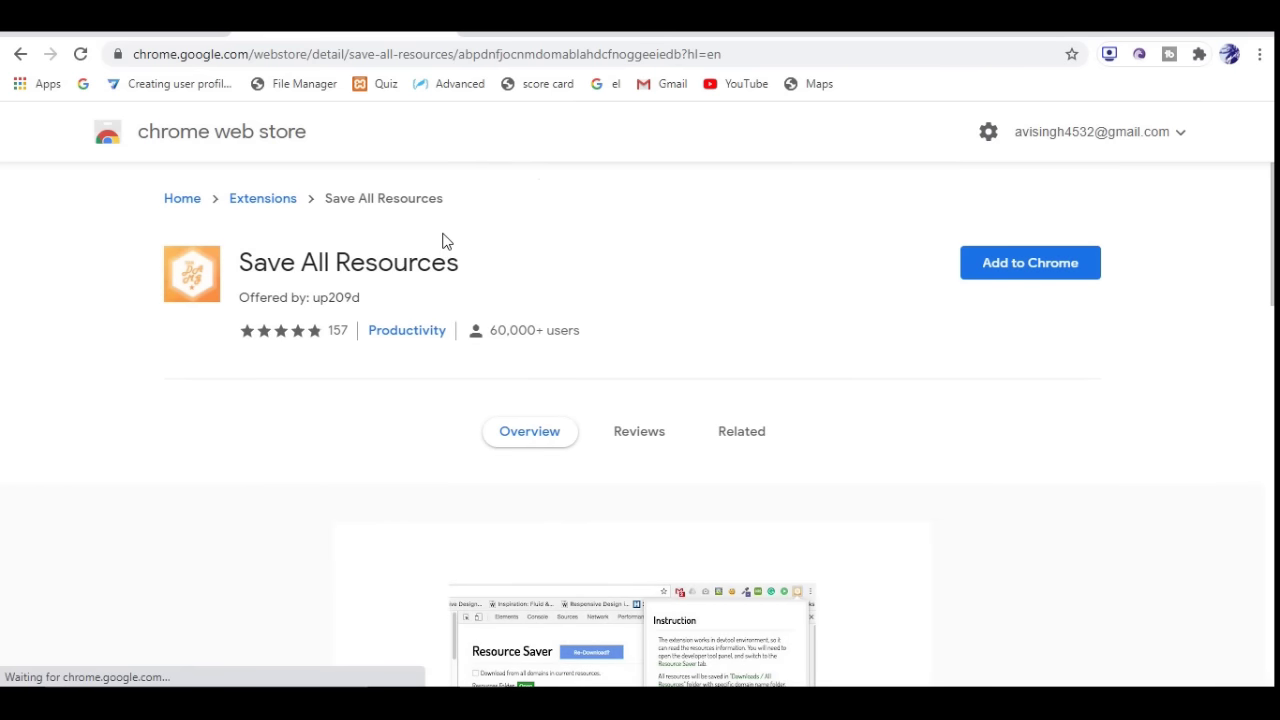
left_click(989, 281)
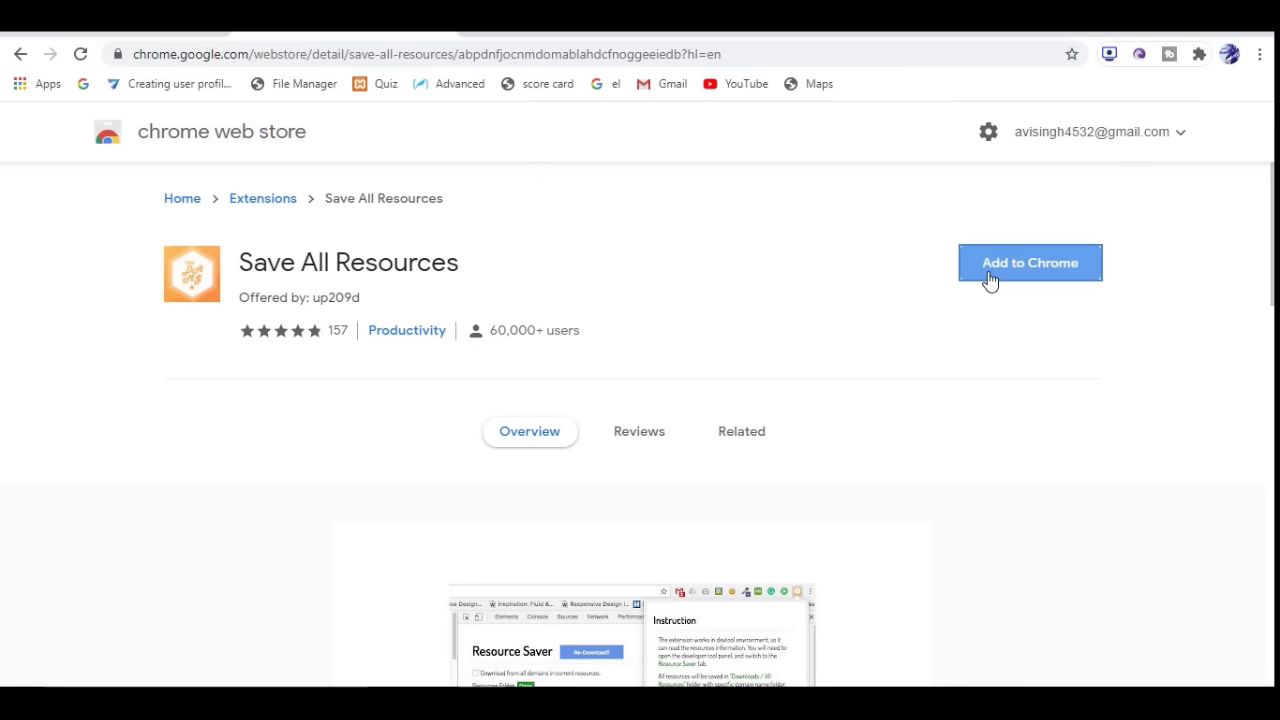
left_click(665, 238)
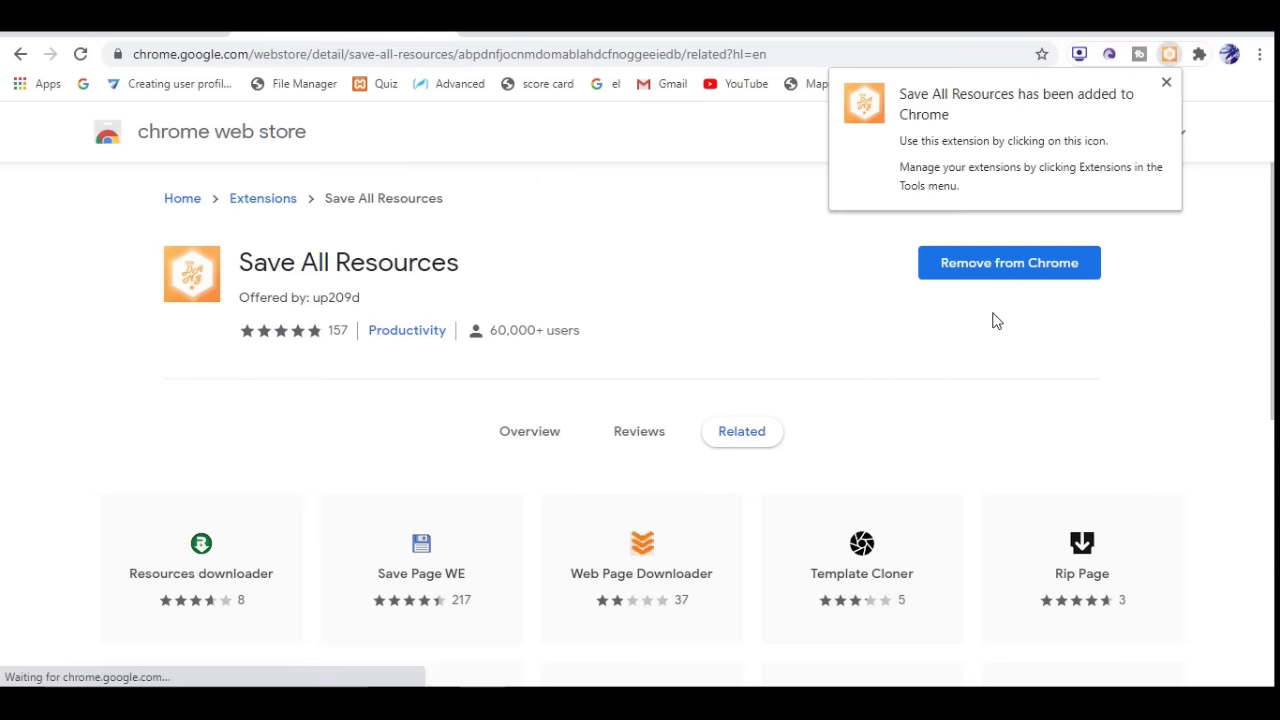
left_click(1165, 83)
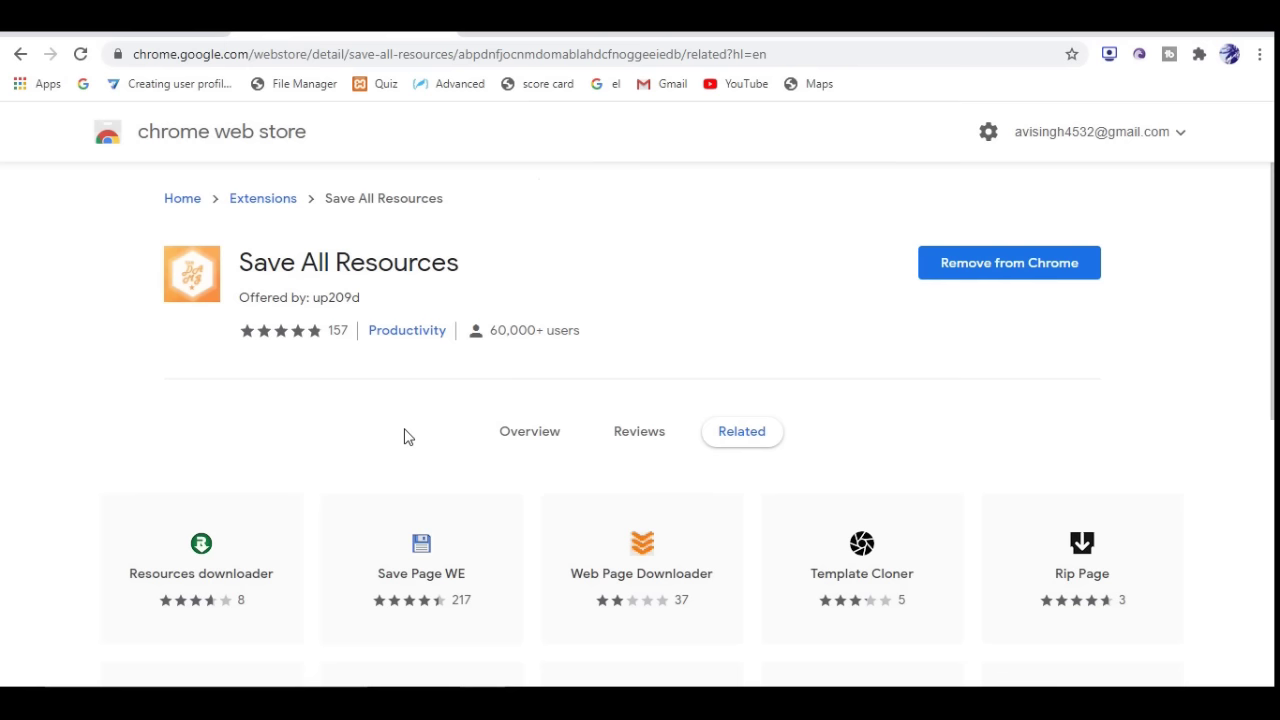
Step: Scroll through the cafecoffeeday.com homepage tab and bring up its right-click menu
left_click(100, 20)
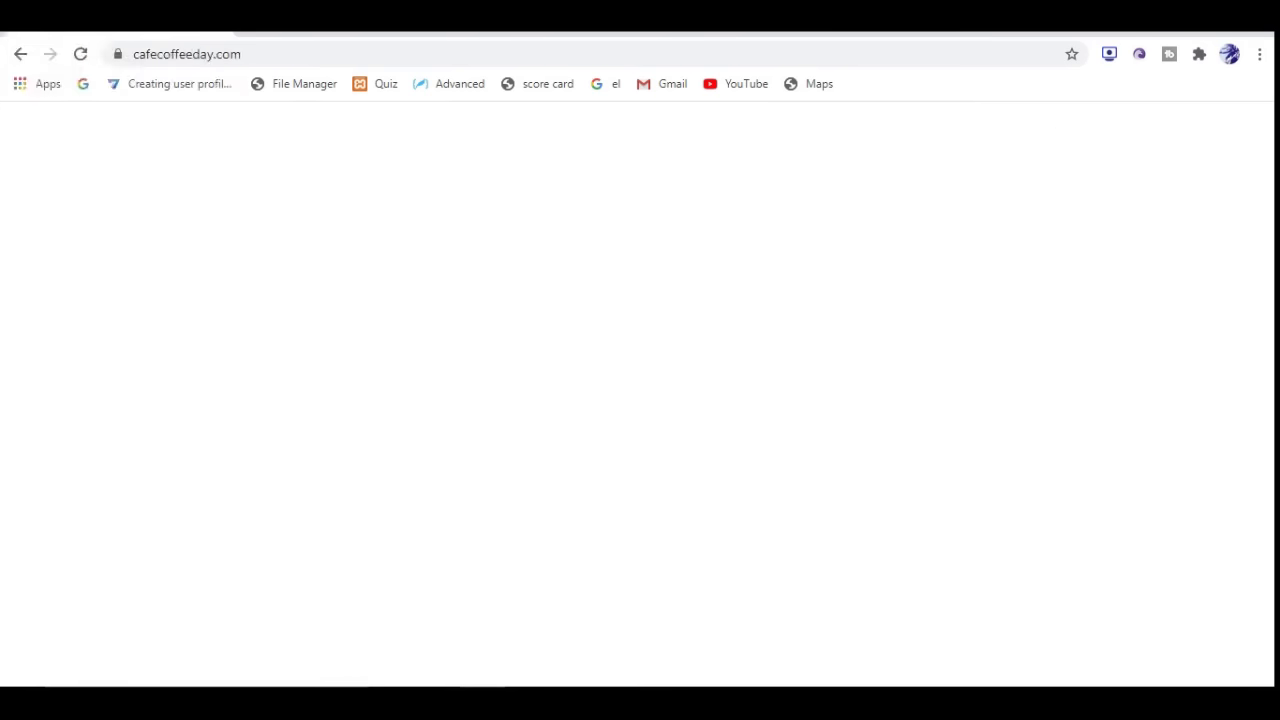
scroll(229, 237, "down", 2)
scroll(237, 240, "down", 3)
scroll(236, 237, "down", 4)
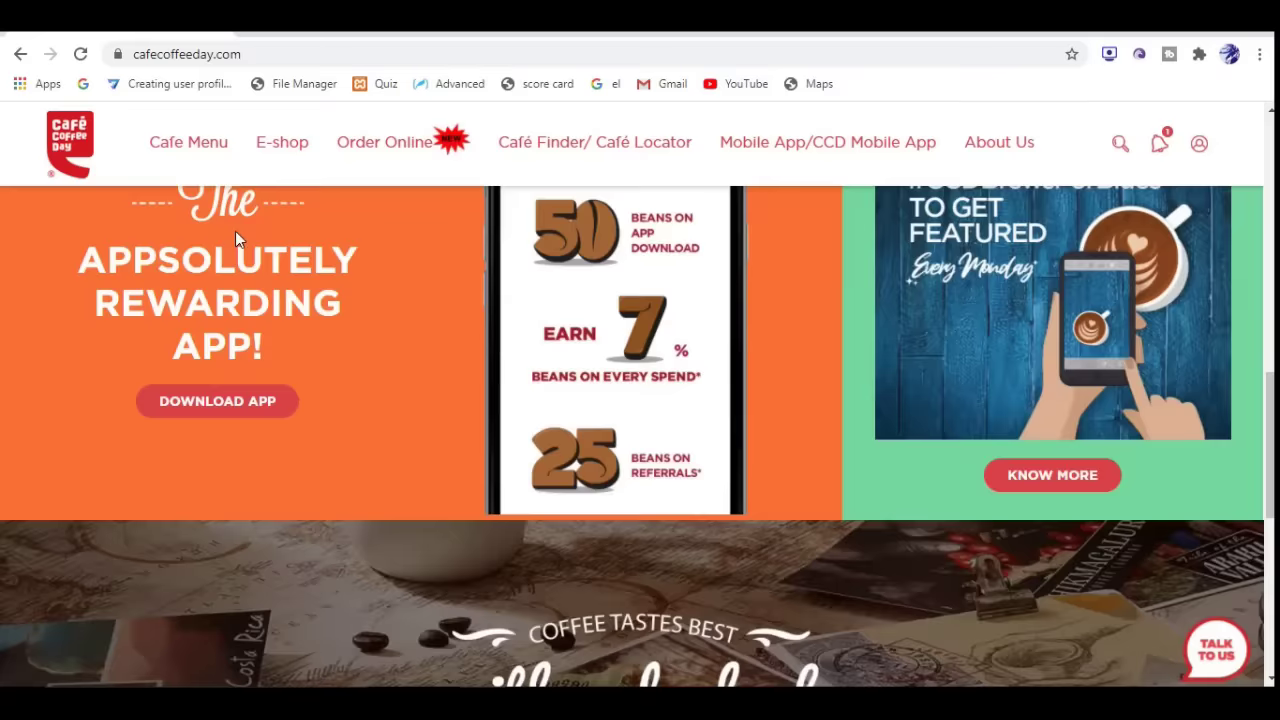
scroll(236, 237, "up", 4)
scroll(236, 237, "up", 5)
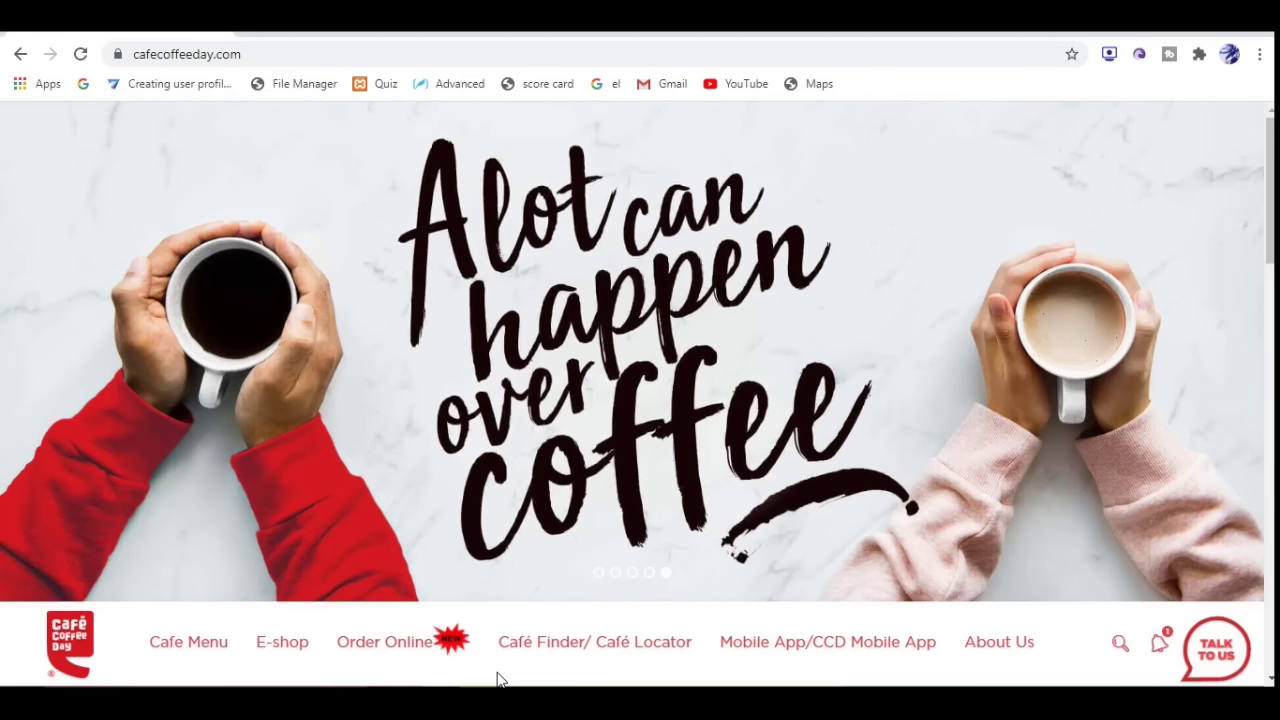
right_click(500, 680)
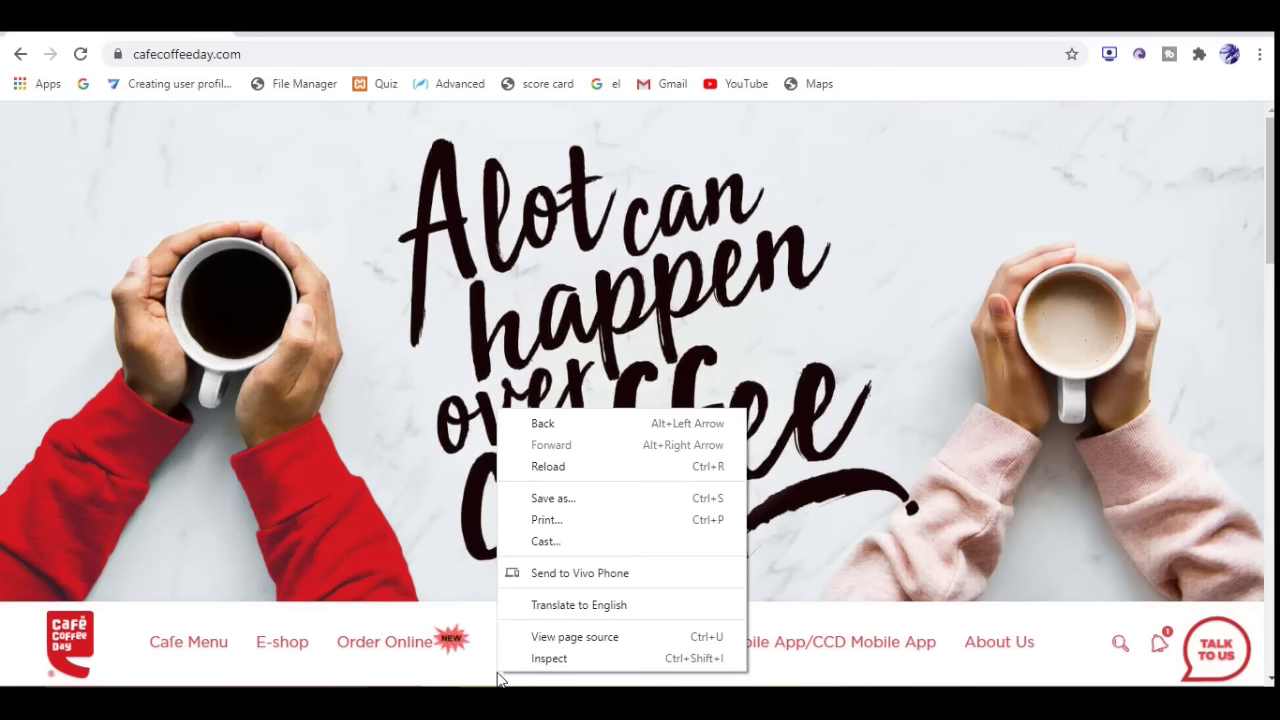
Step: Open the homepage's page source in a new tab and scroll through it
left_click(537, 639)
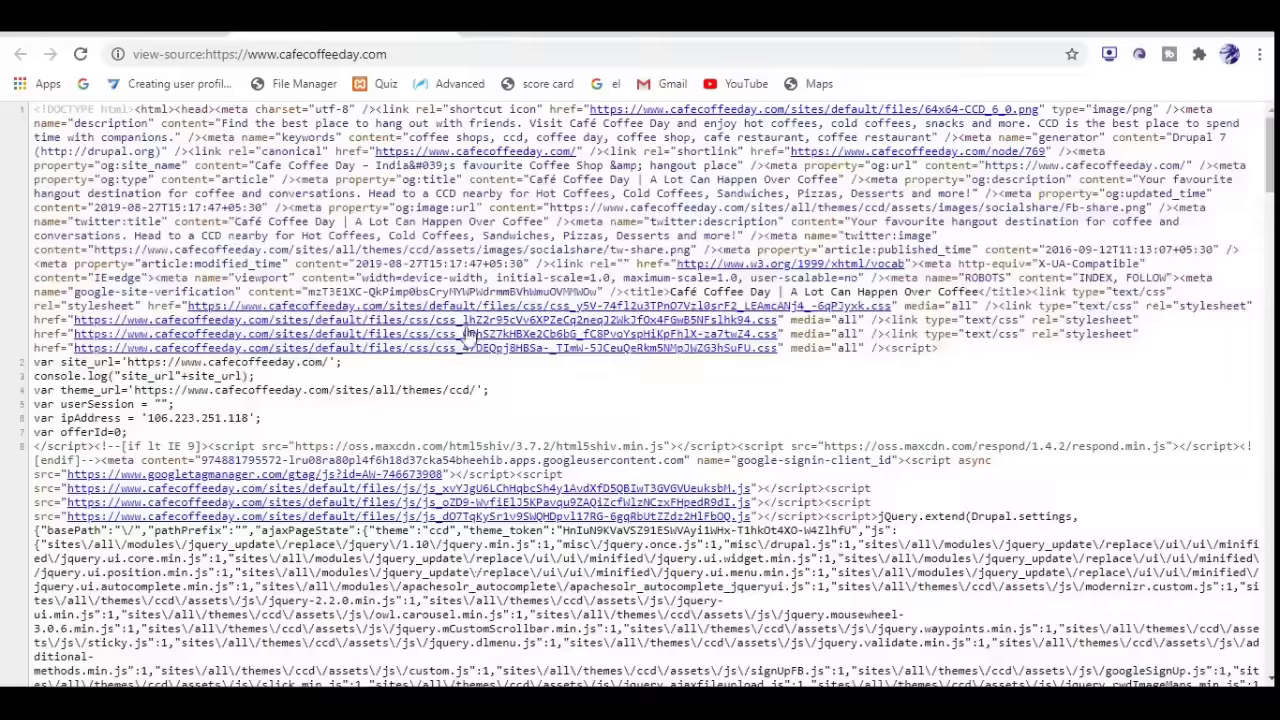
scroll(485, 380, "down", 5)
scroll(486, 437, "down", 5)
scroll(487, 437, "down", 5)
scroll(485, 440, "down", 5)
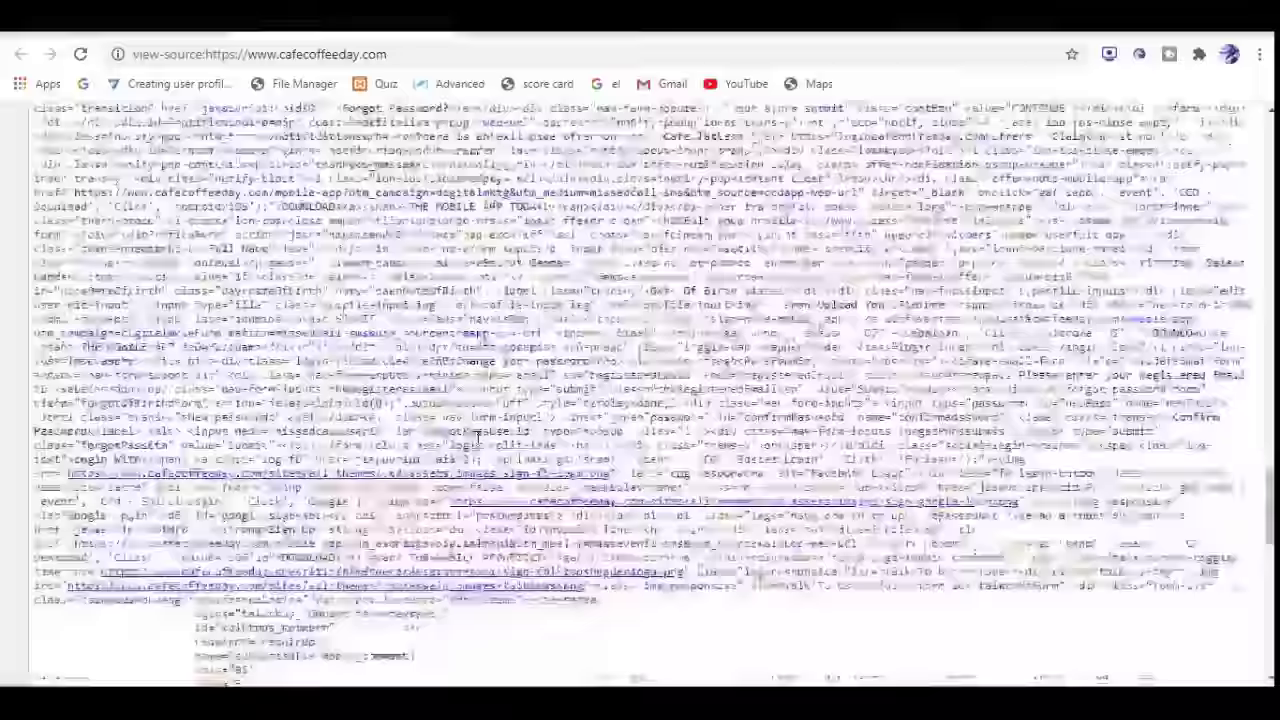
scroll(480, 445, "down", 5)
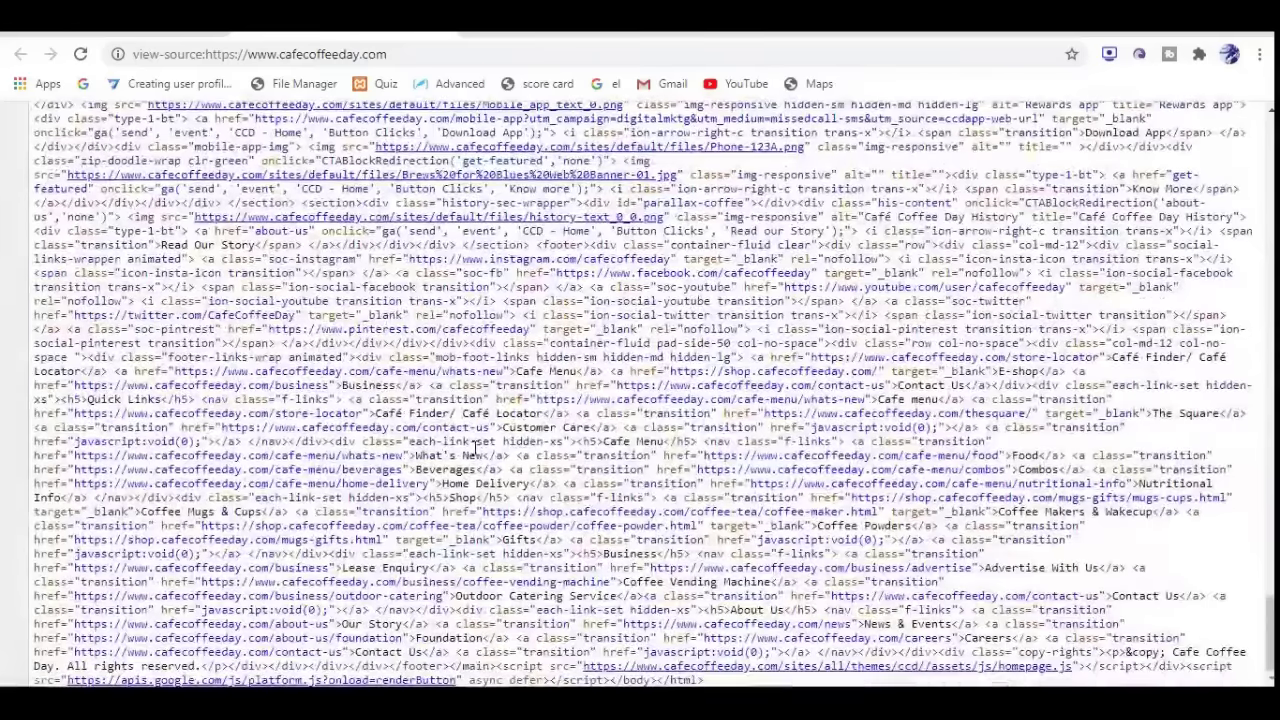
scroll(476, 447, "up", 5)
scroll(485, 445, "up", 5)
scroll(495, 444, "up", 5)
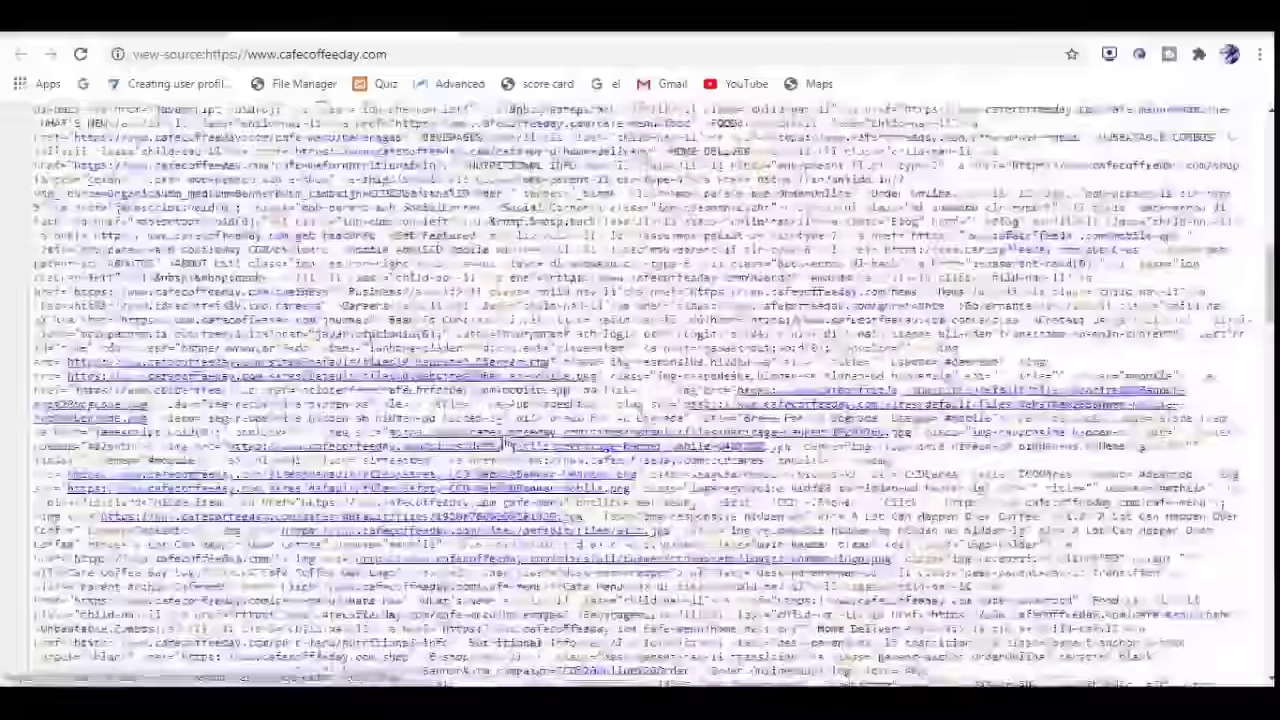
scroll(505, 443, "up", 5)
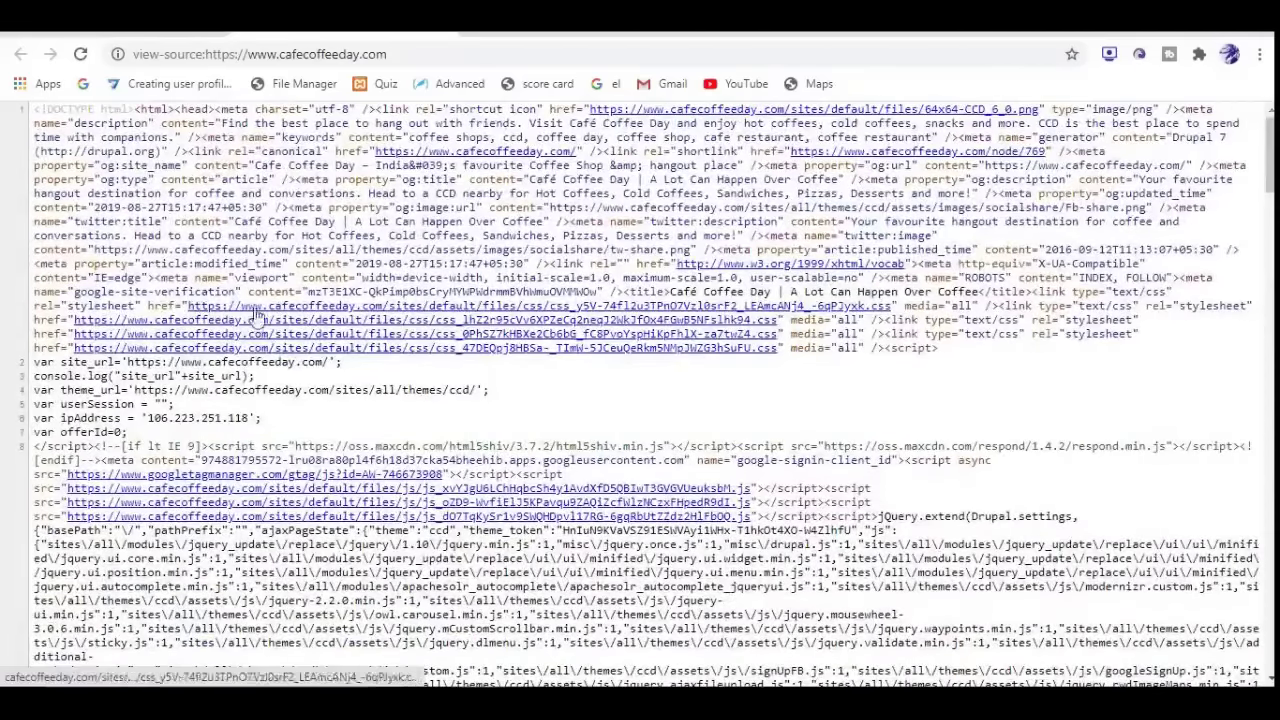
Step: Highlight the stylesheet links and head section, then go back to the rendered homepage
left_click_drag(143, 306, 786, 308)
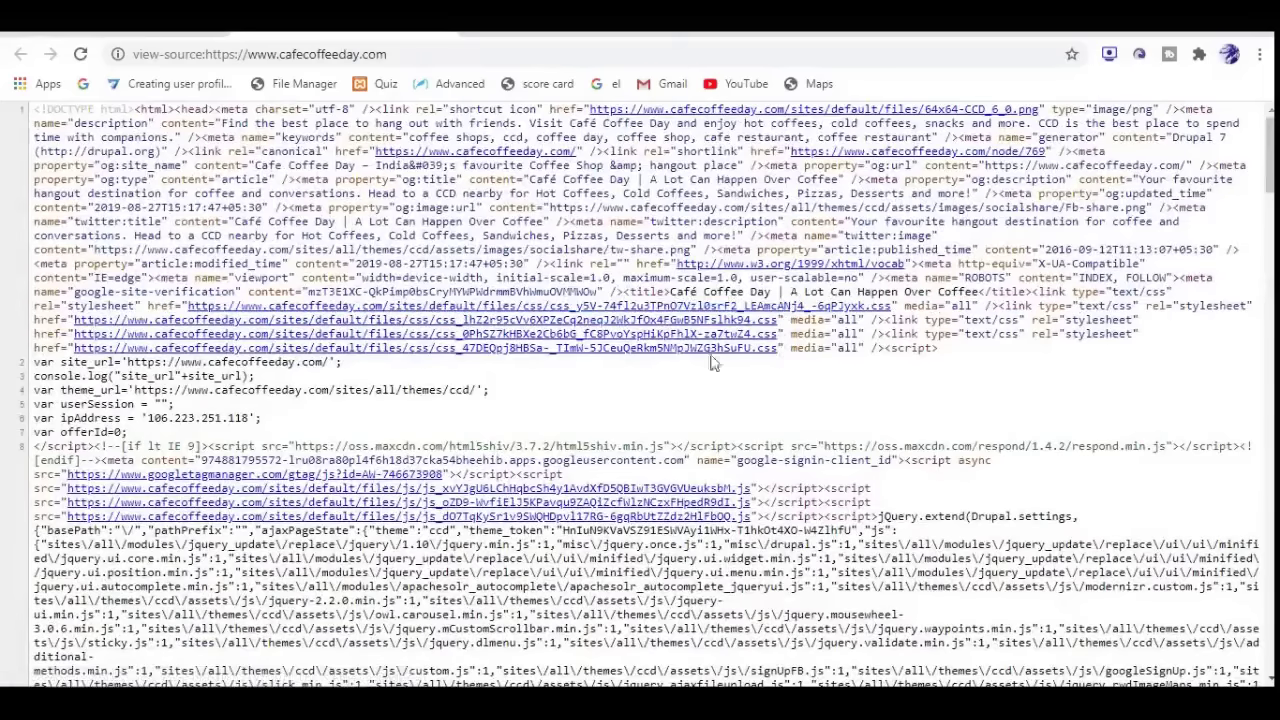
left_click_drag(711, 363, 100, 346)
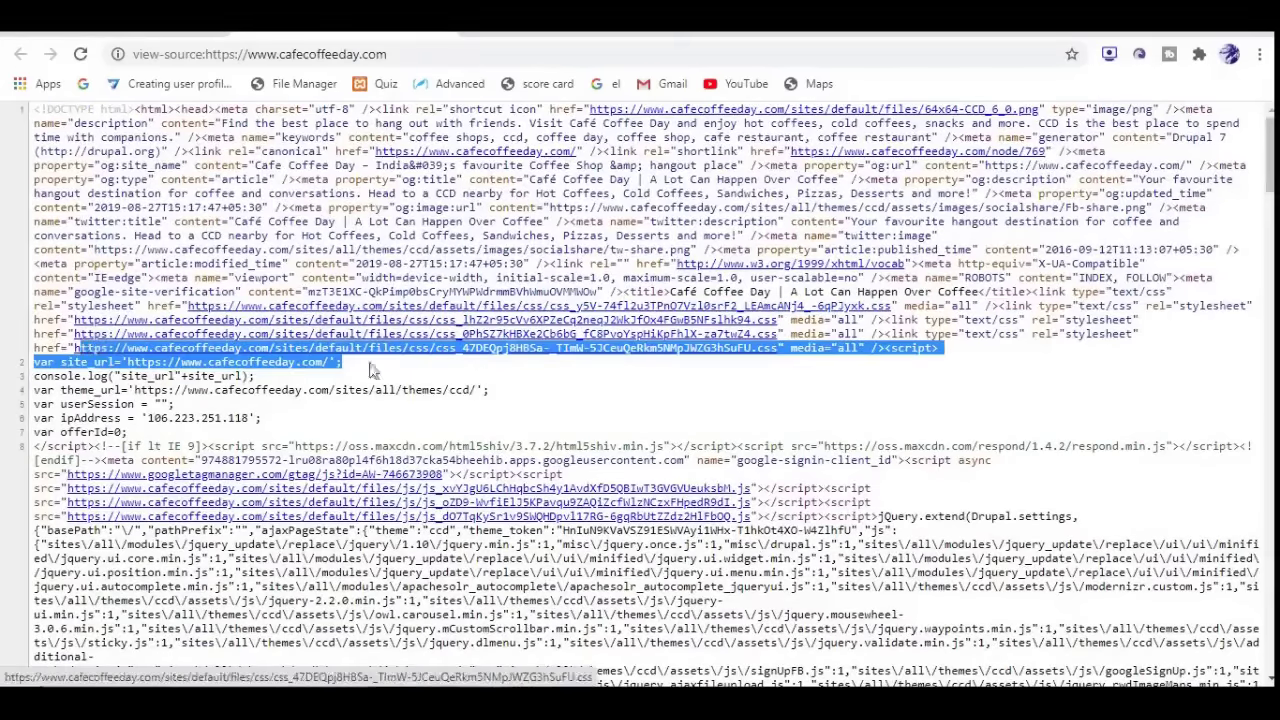
left_click(548, 391)
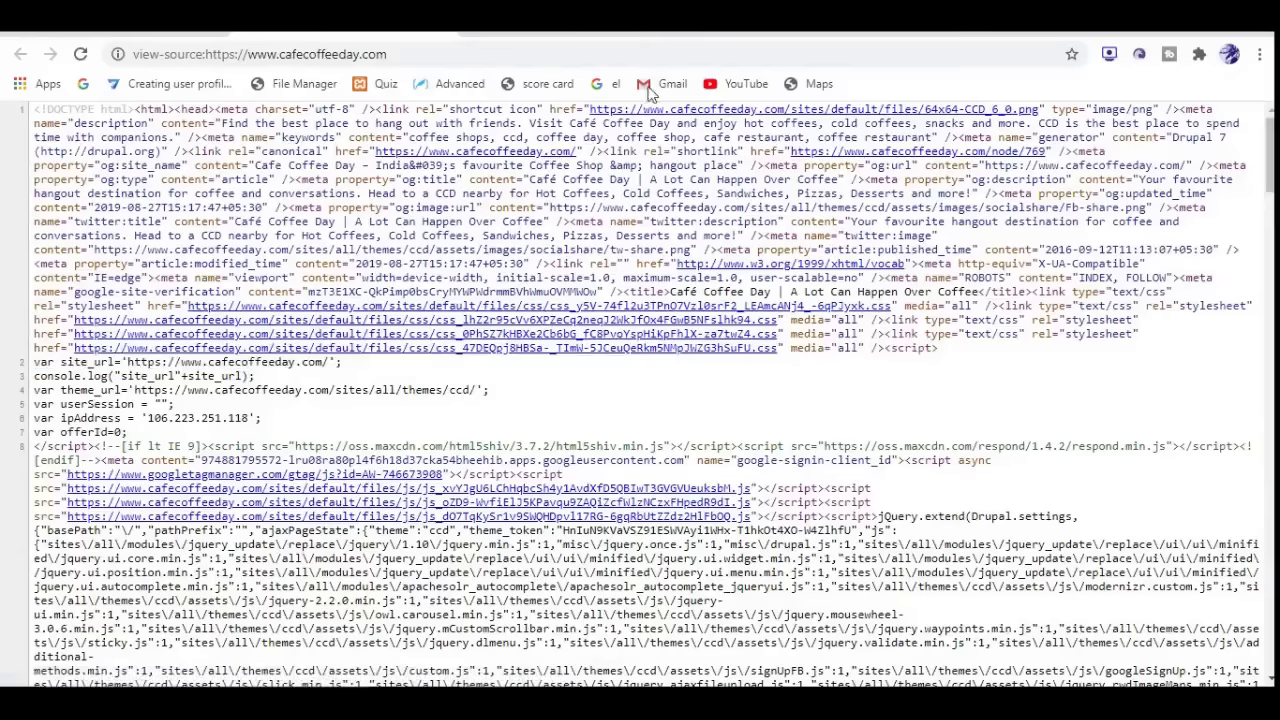
mouse_move(587, 108)
left_mouse_down()
mouse_move(933, 96)
mouse_move(1041, 110)
left_mouse_up()
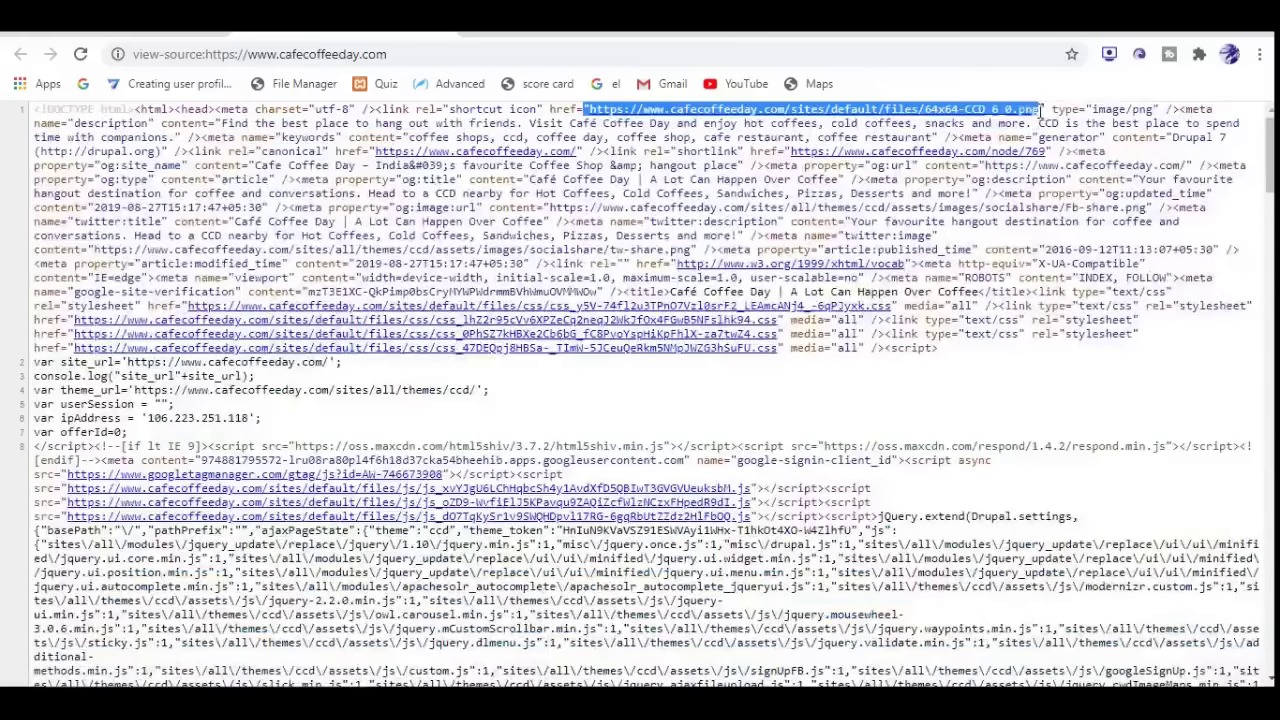
left_click_drag(1041, 110, 776, 348)
left_click(782, 413)
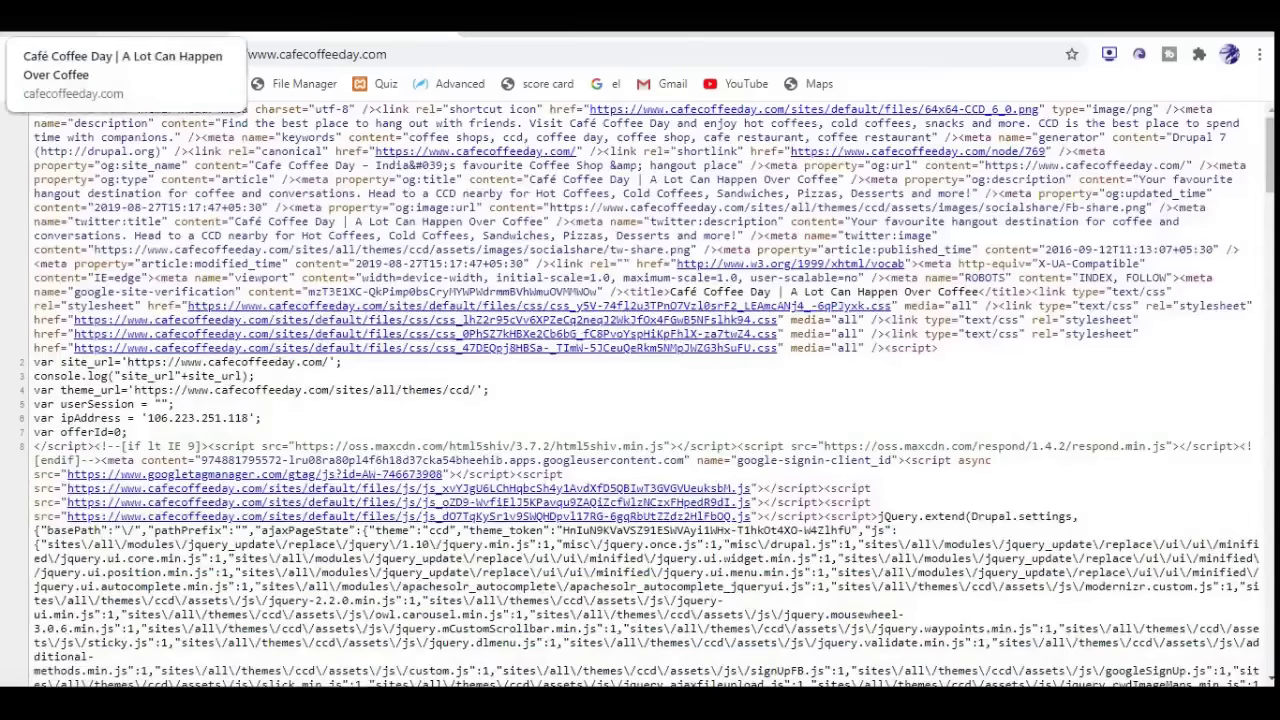
left_click(120, 20)
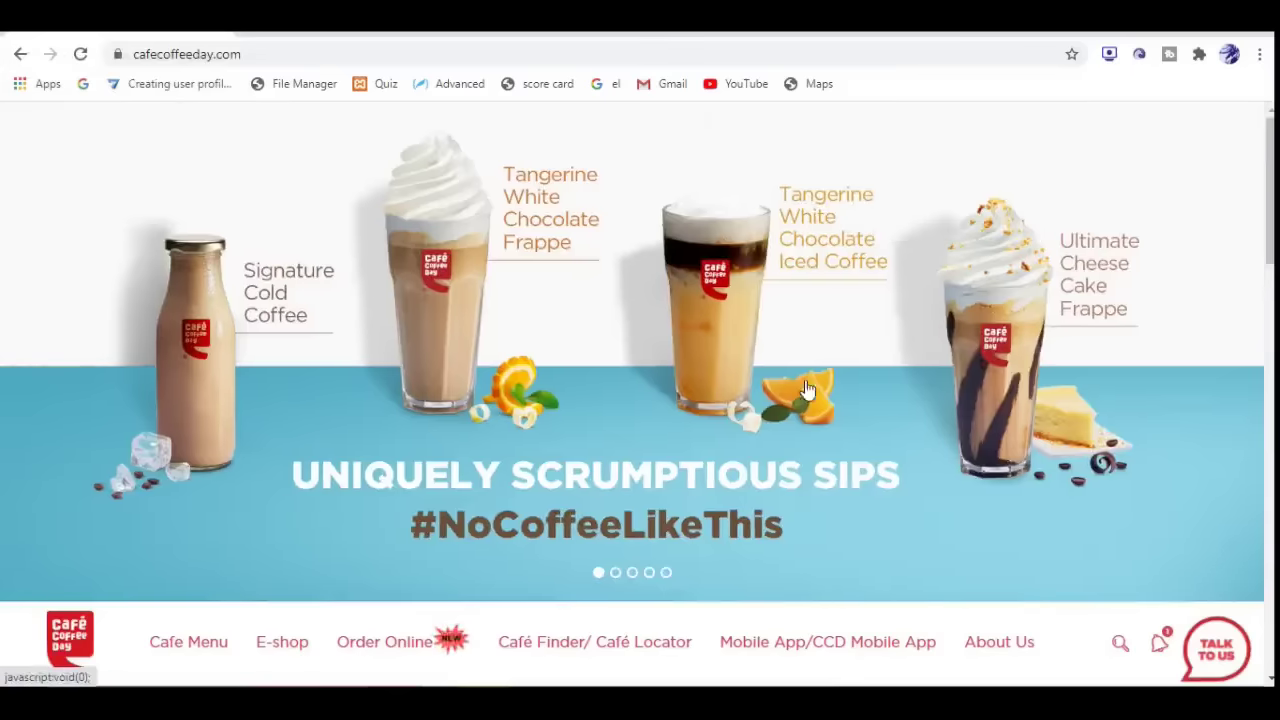
Step: Open developer tools on the homepage and reveal the hidden panels, including ResourcesSaver
right_click(685, 630)
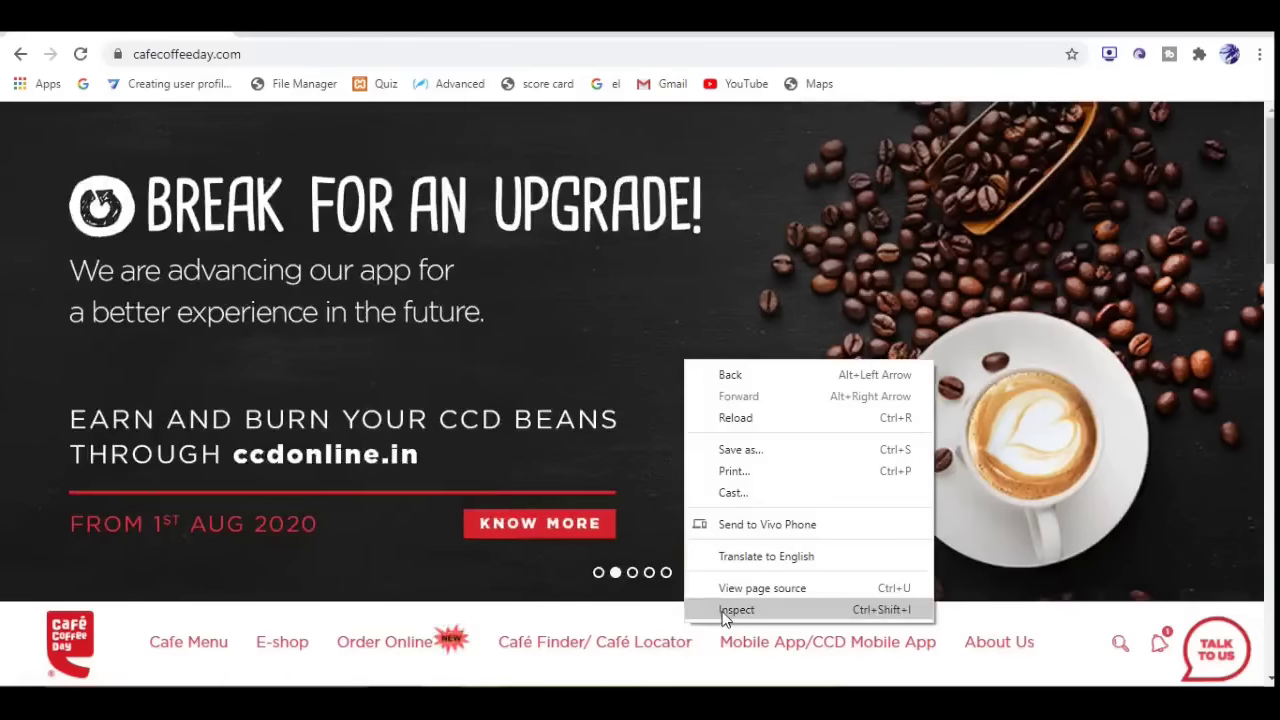
left_click(725, 612)
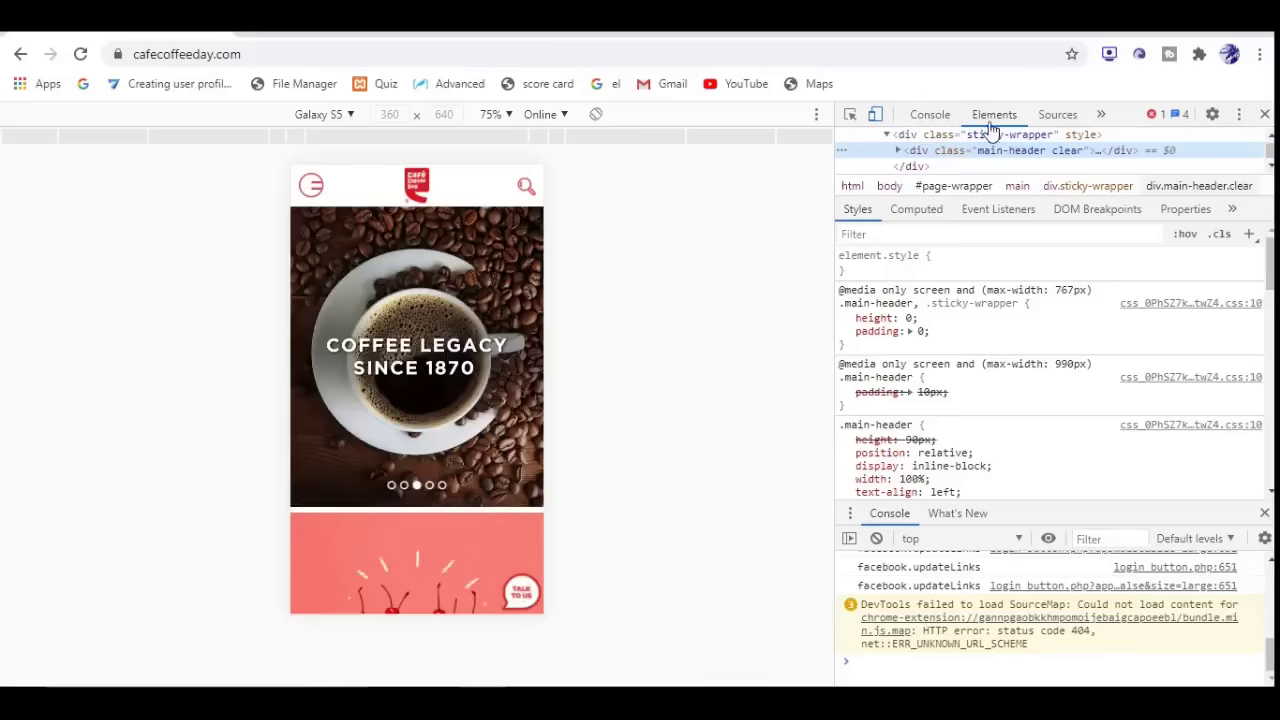
left_click(1101, 116)
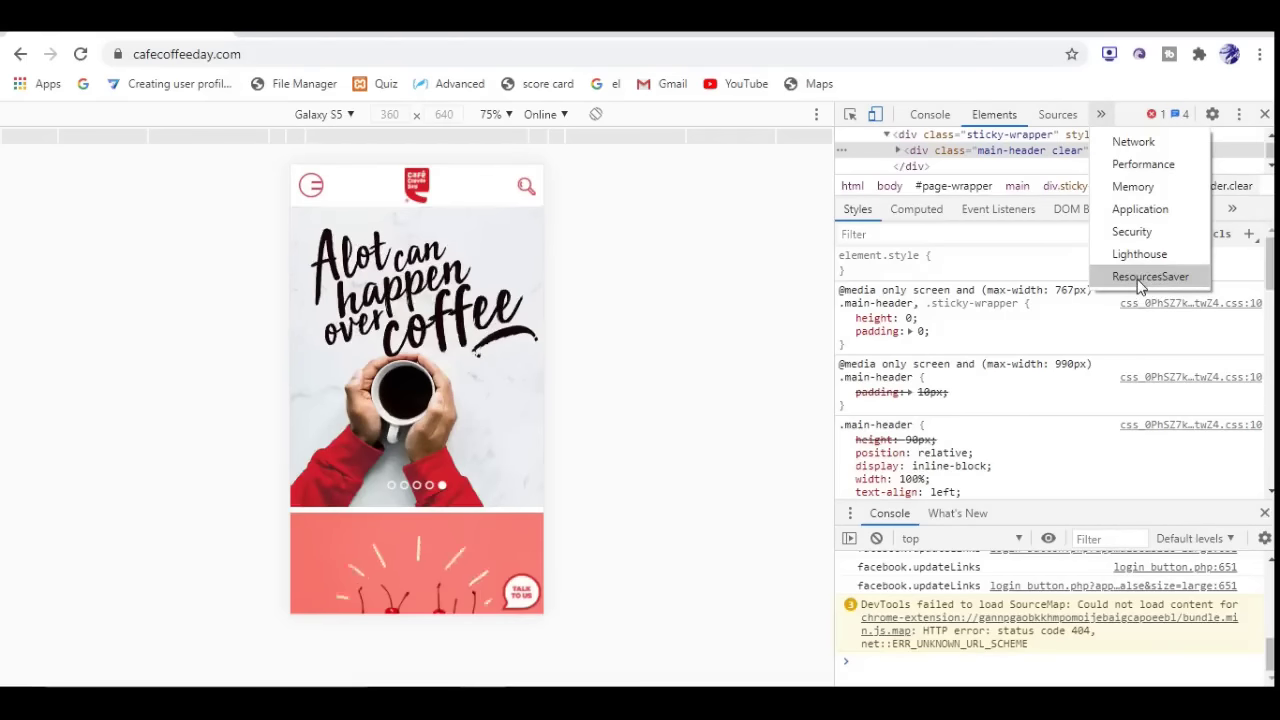
Step: In ResourcesSaver, enable 'Include all assets by XHR requests' and 'Download from all domains'
left_click(1140, 280)
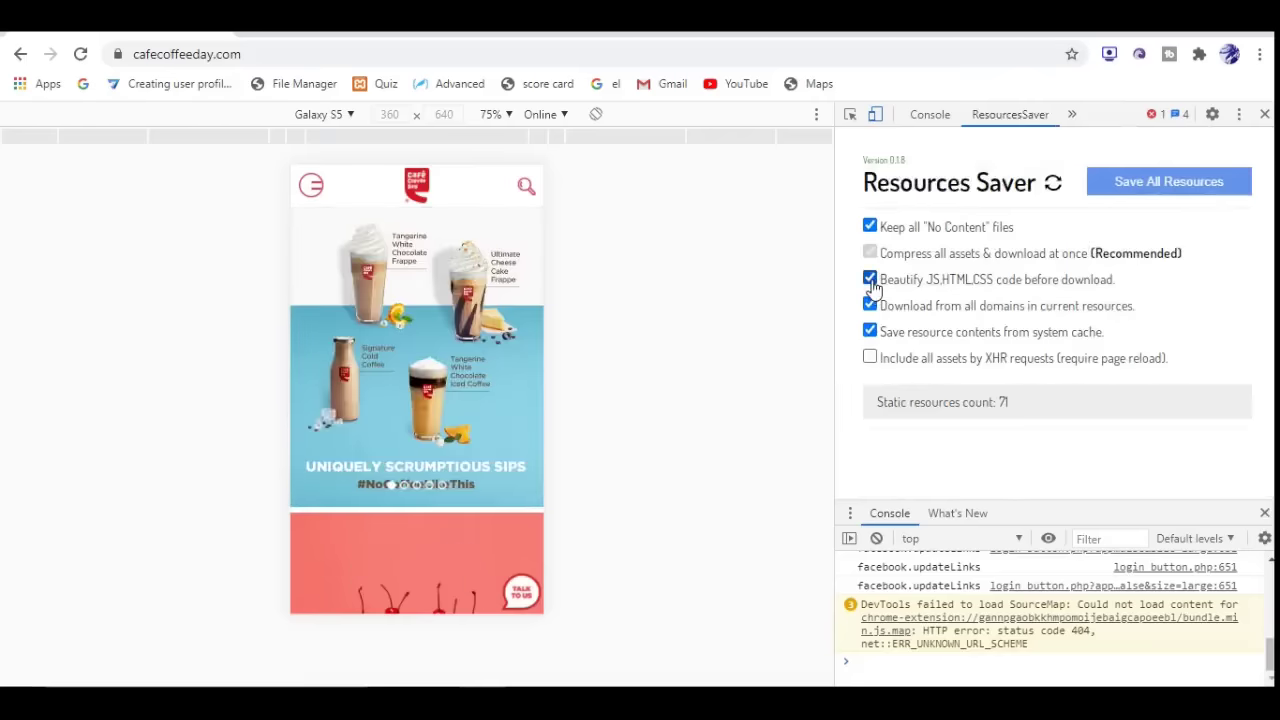
left_click(870, 360)
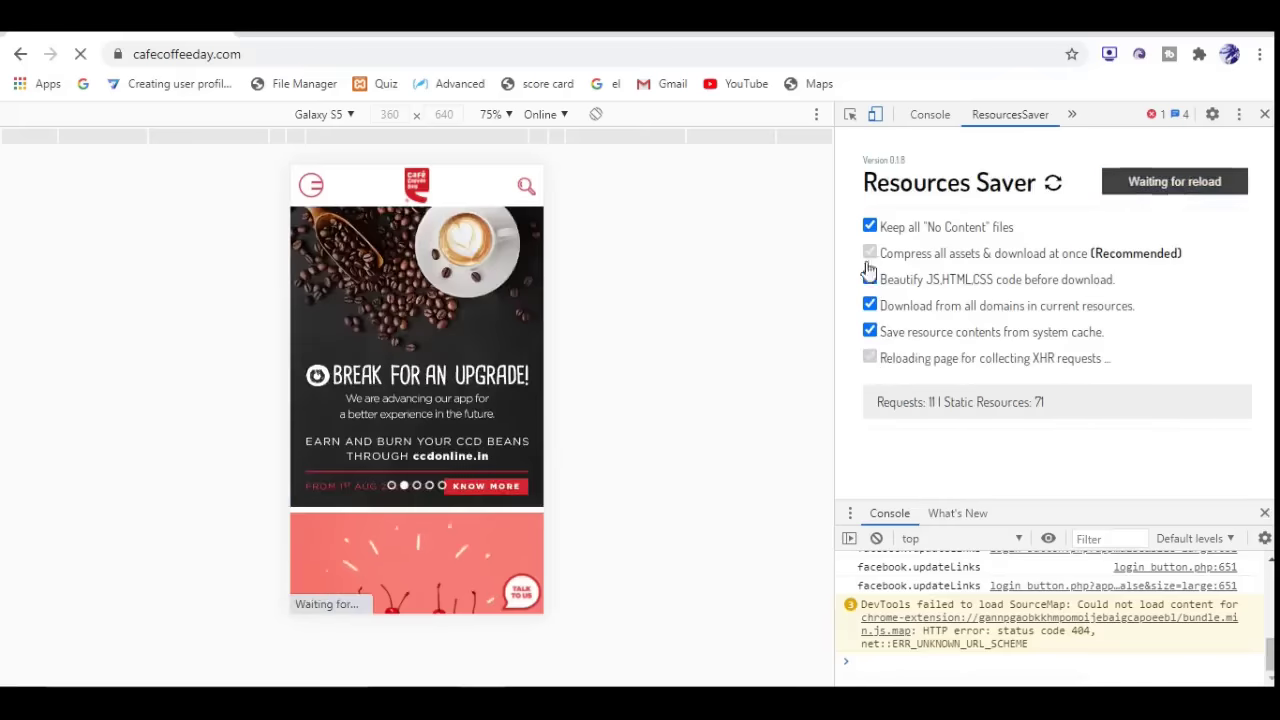
left_click(869, 304)
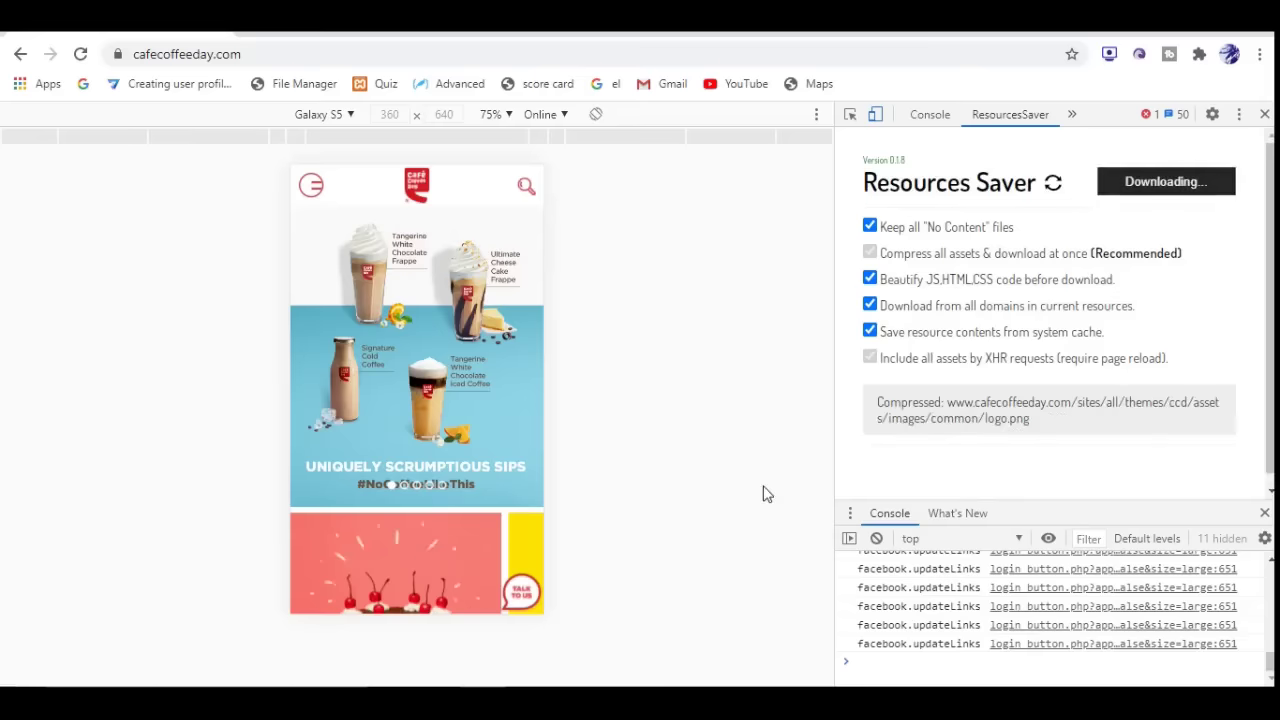
left_click_drag(877, 402, 968, 418)
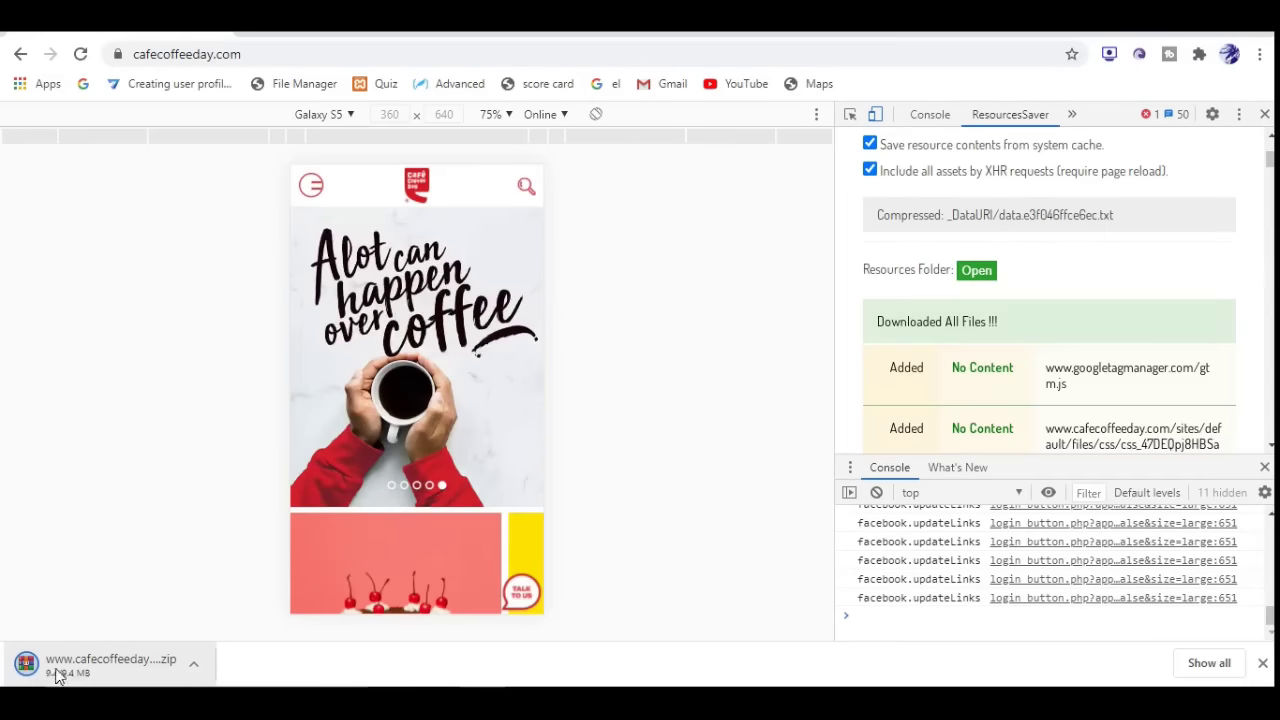
left_click(194, 670)
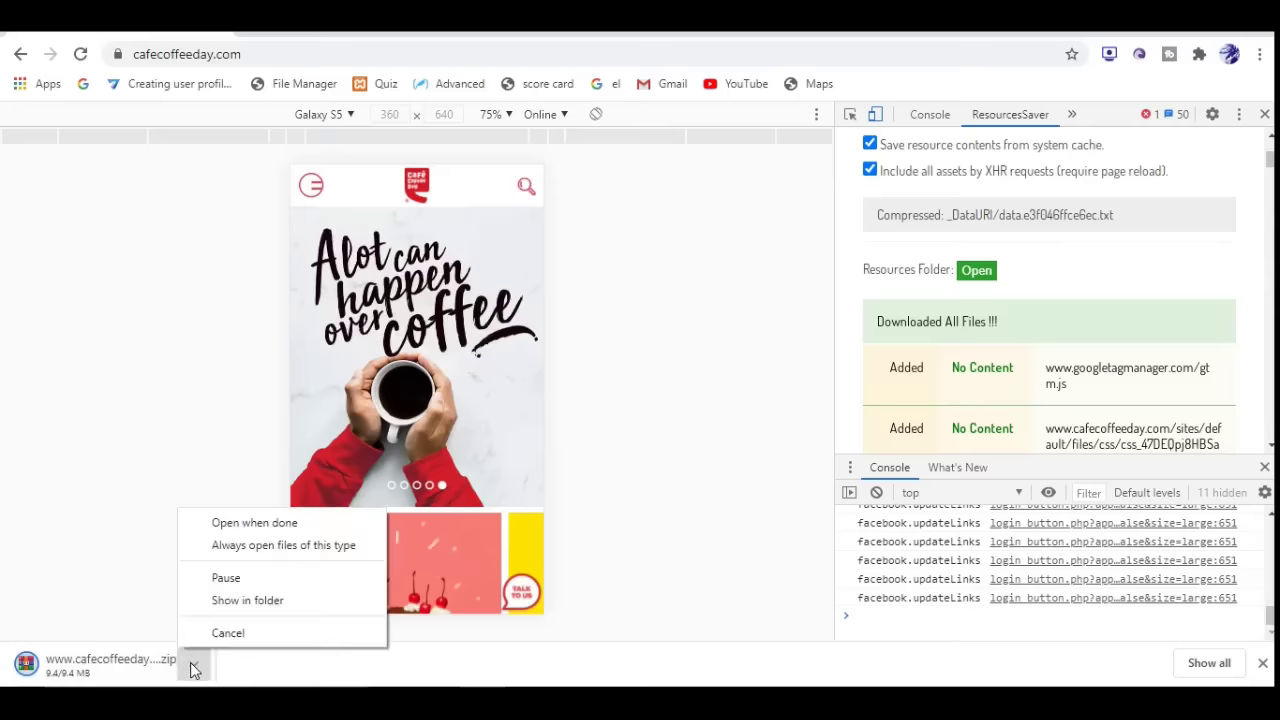
left_click(236, 604)
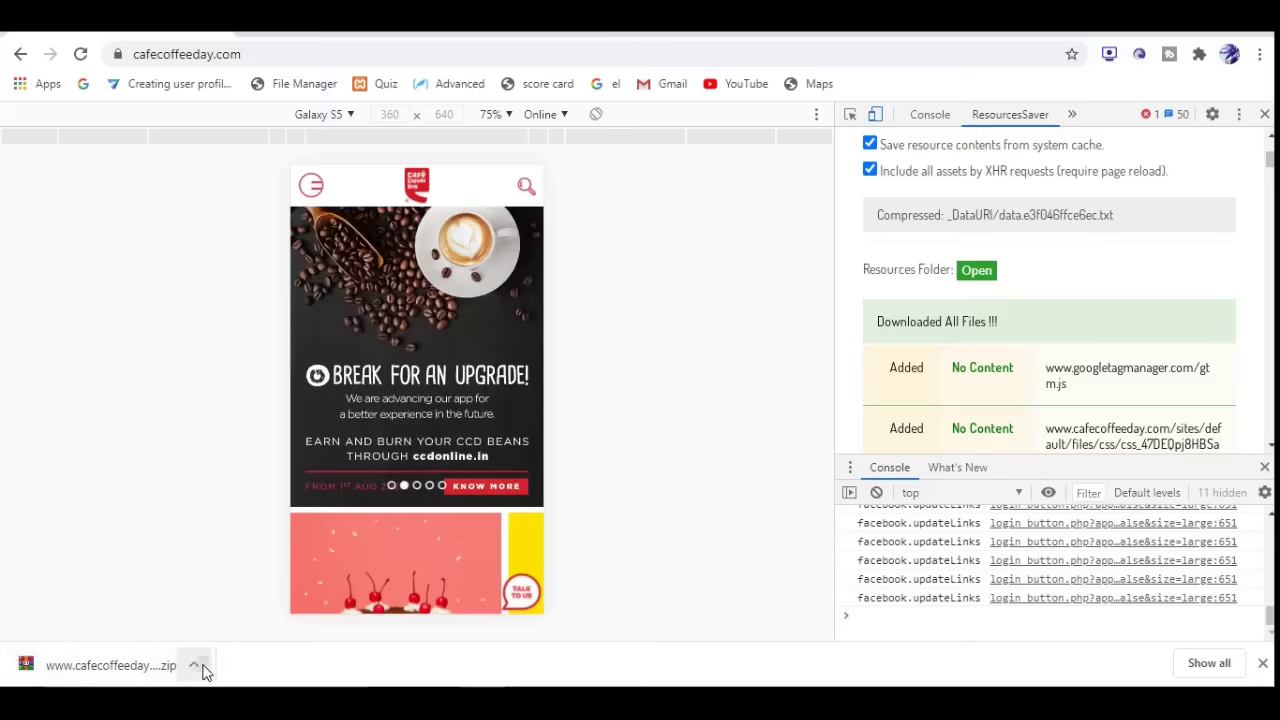
left_click(197, 663)
left_click(224, 605)
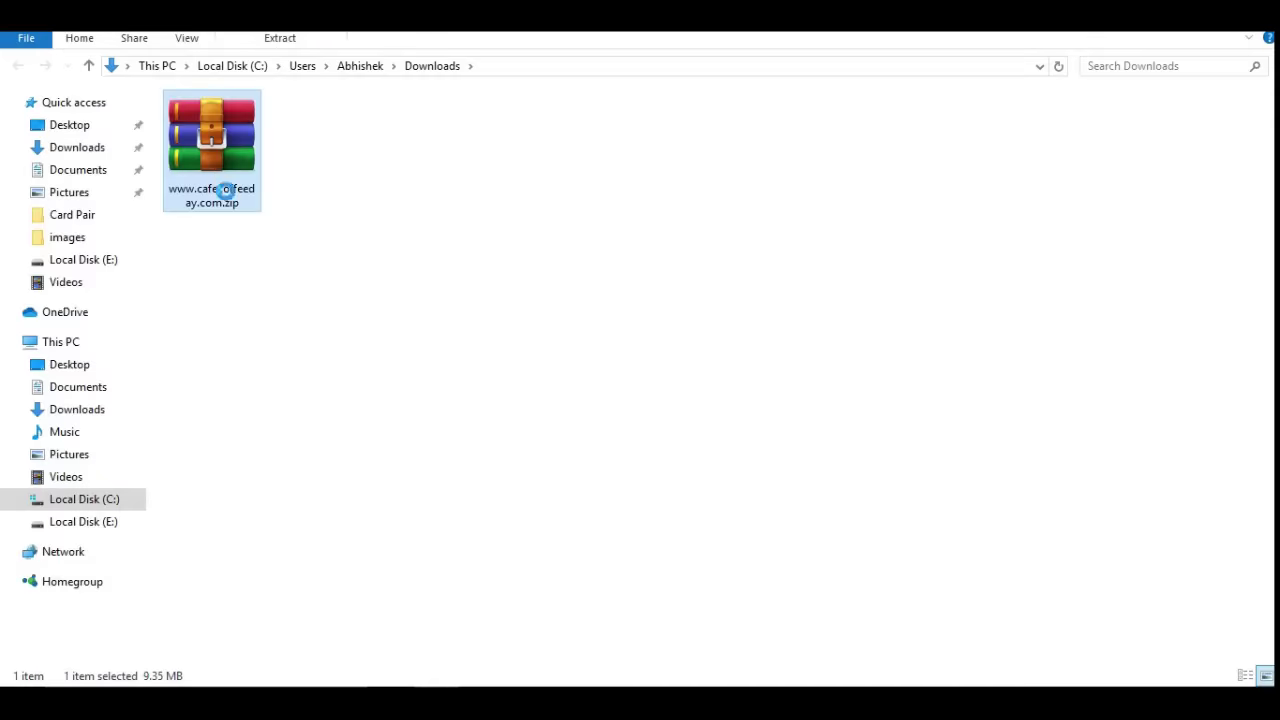
right_click(211, 170)
left_click(280, 452)
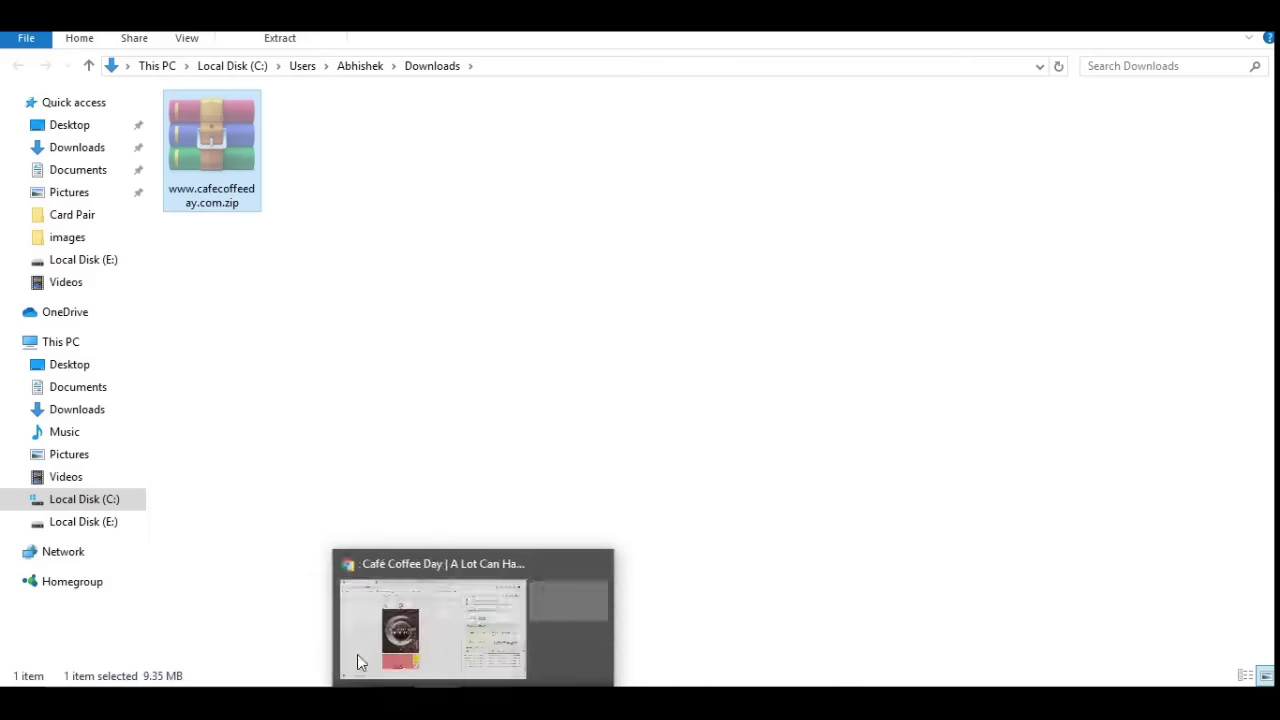
left_click(323, 635)
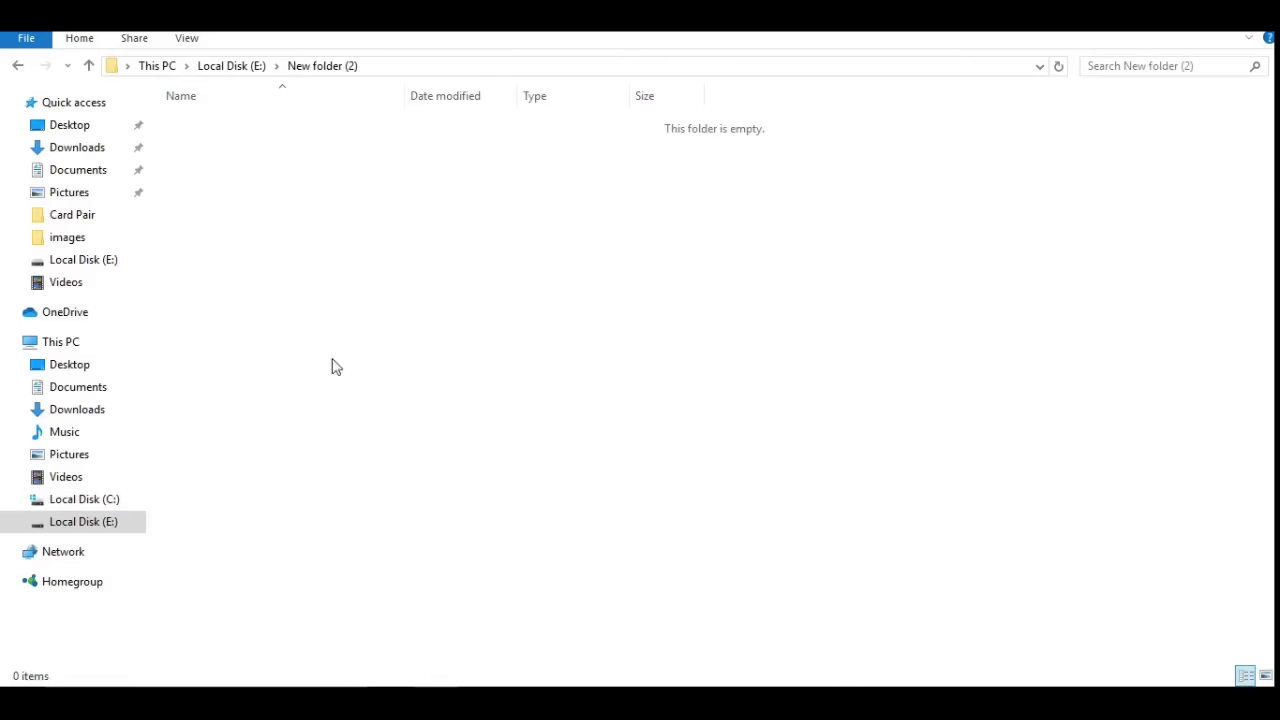
right_click(333, 363)
left_click(410, 490)
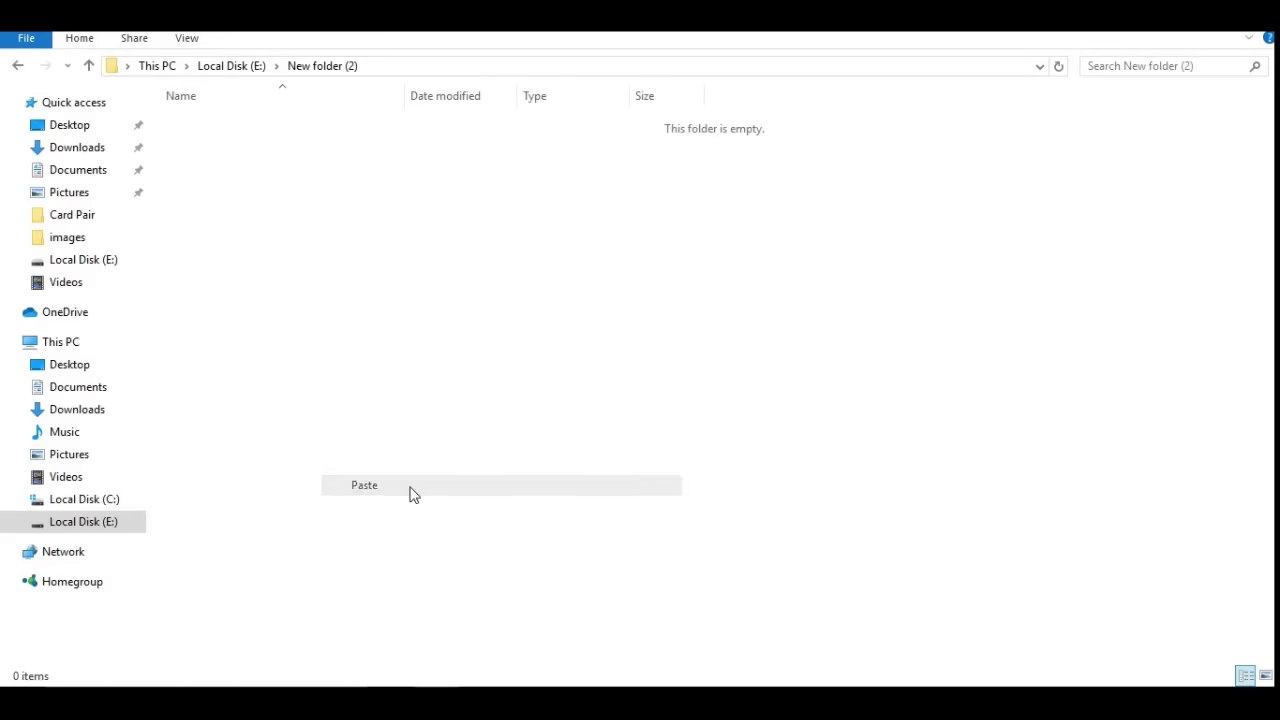
Step: Extract the zip in place, producing its 16 site folders
left_click(297, 240)
right_click(267, 128)
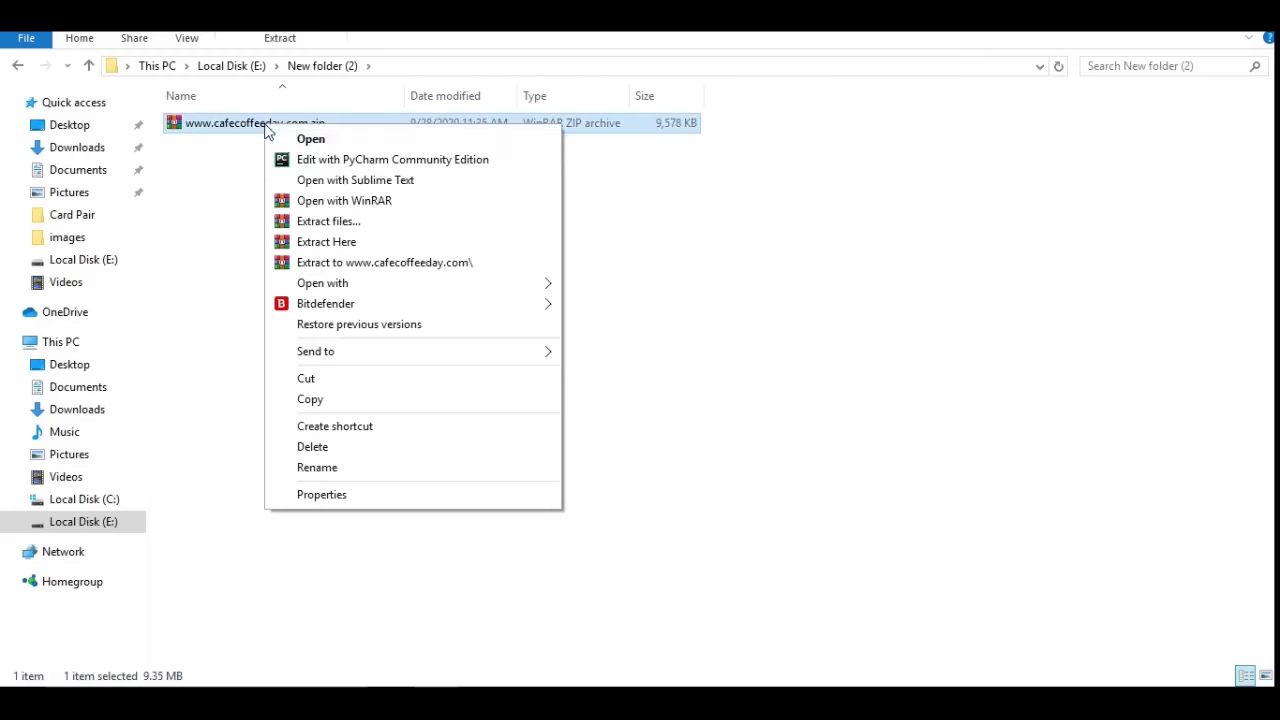
left_click(338, 242)
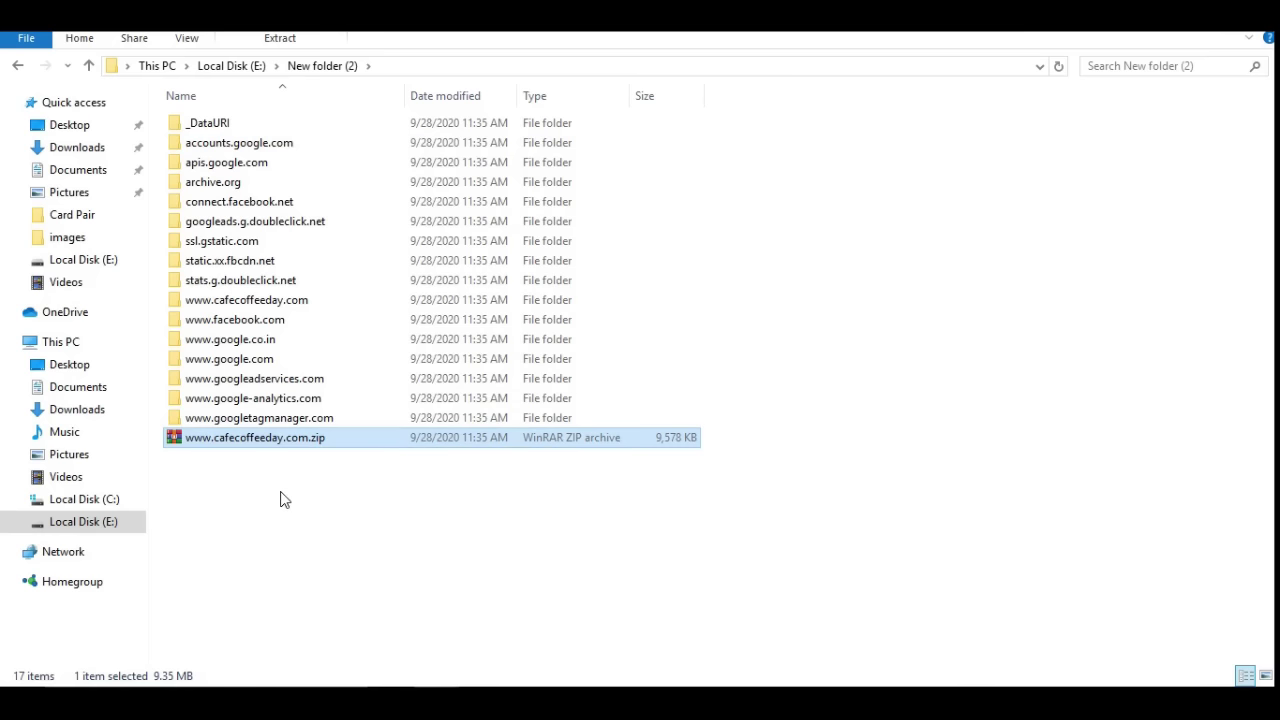
double_click(286, 308)
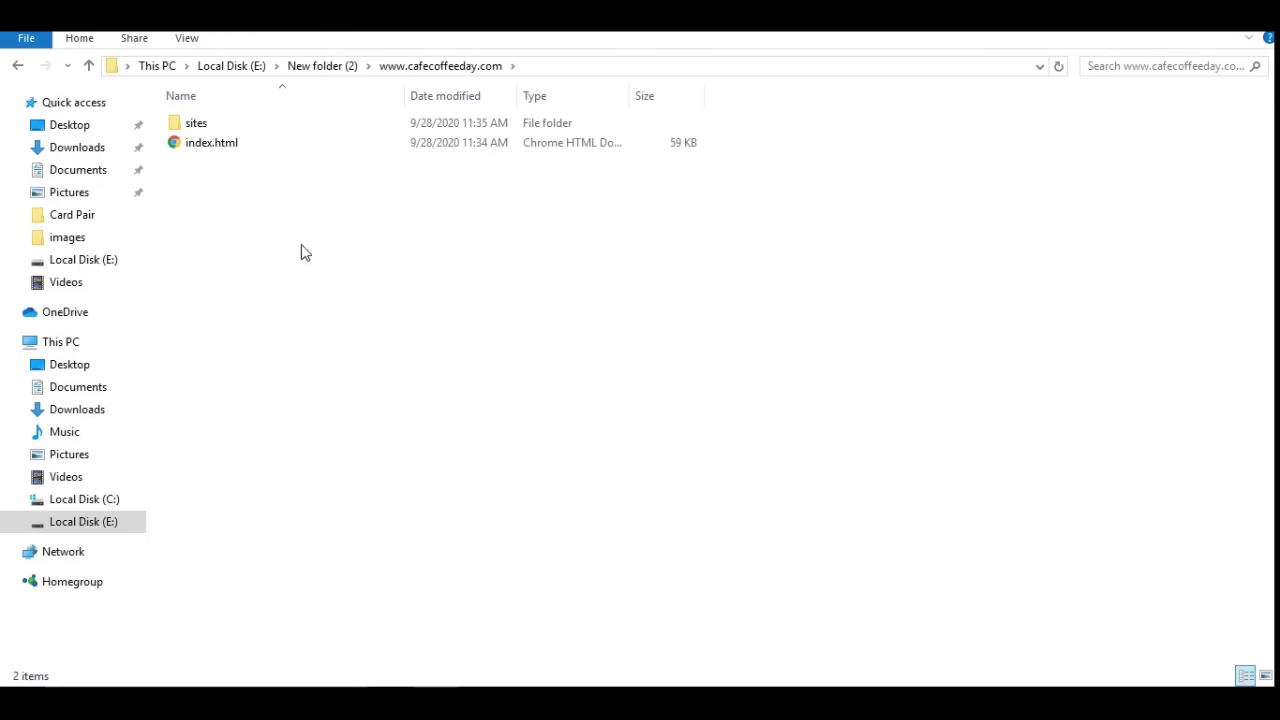
left_click(205, 146)
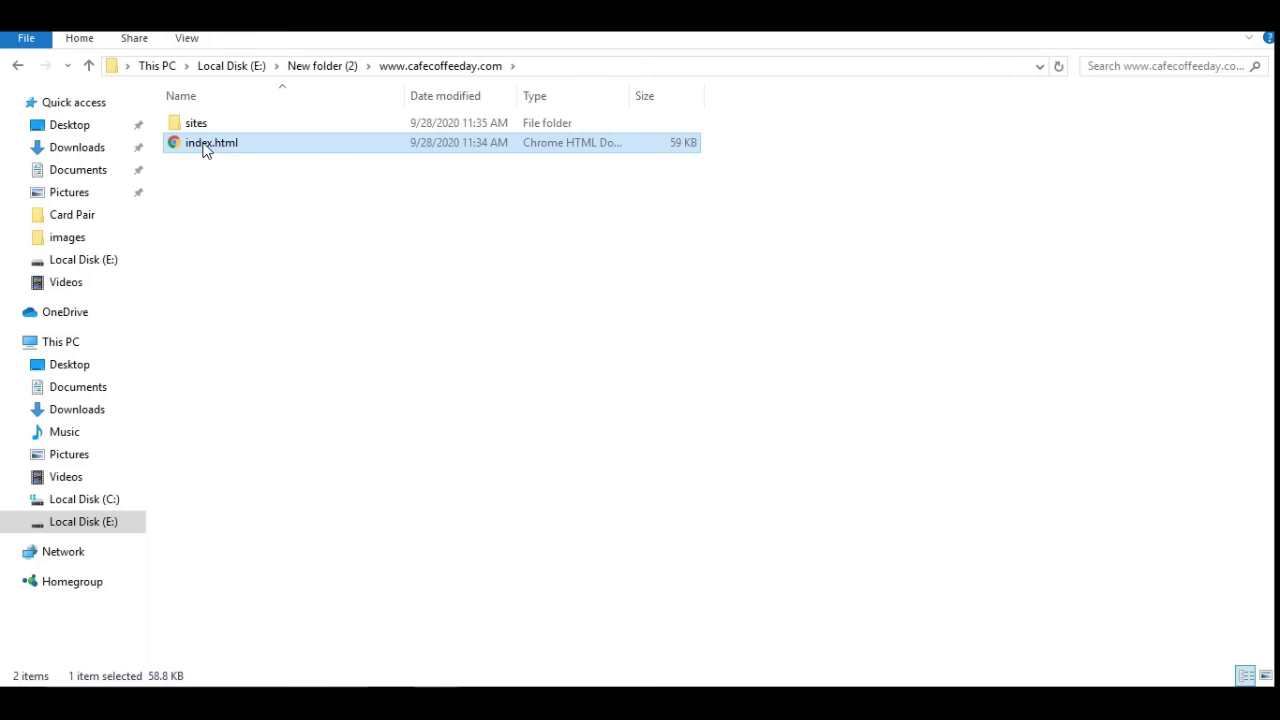
right_click(205, 146)
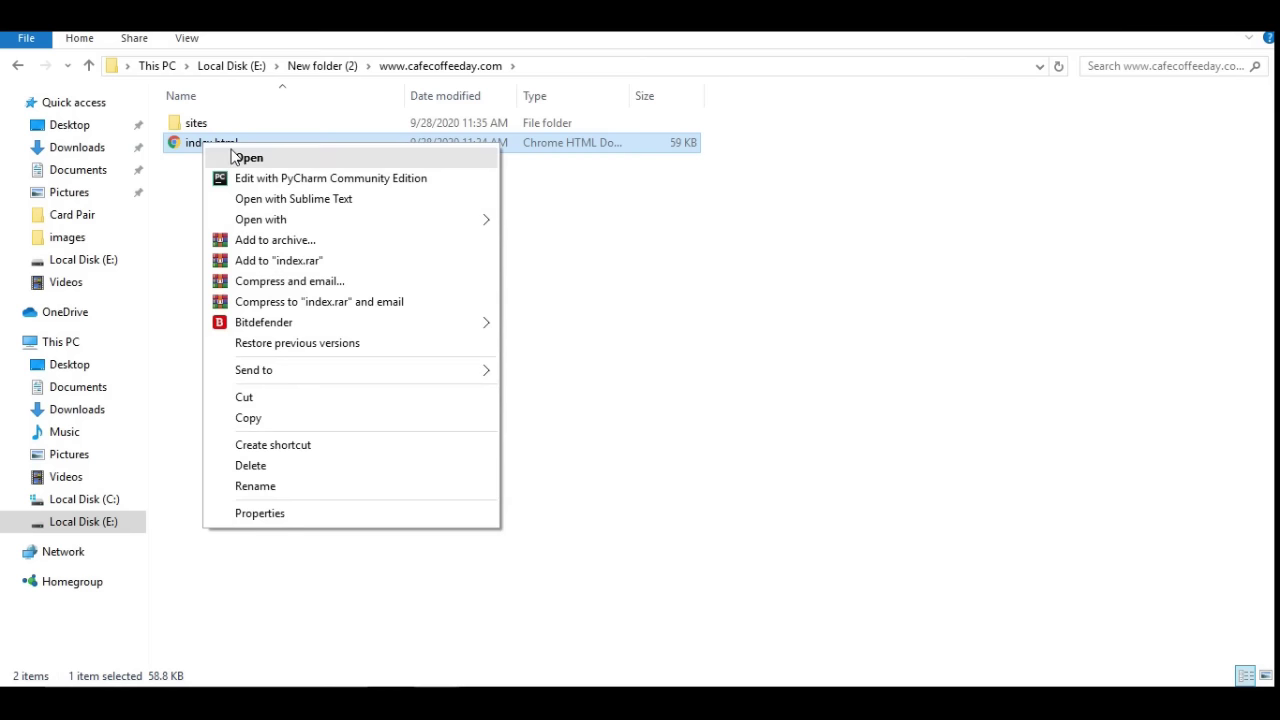
left_click(248, 157)
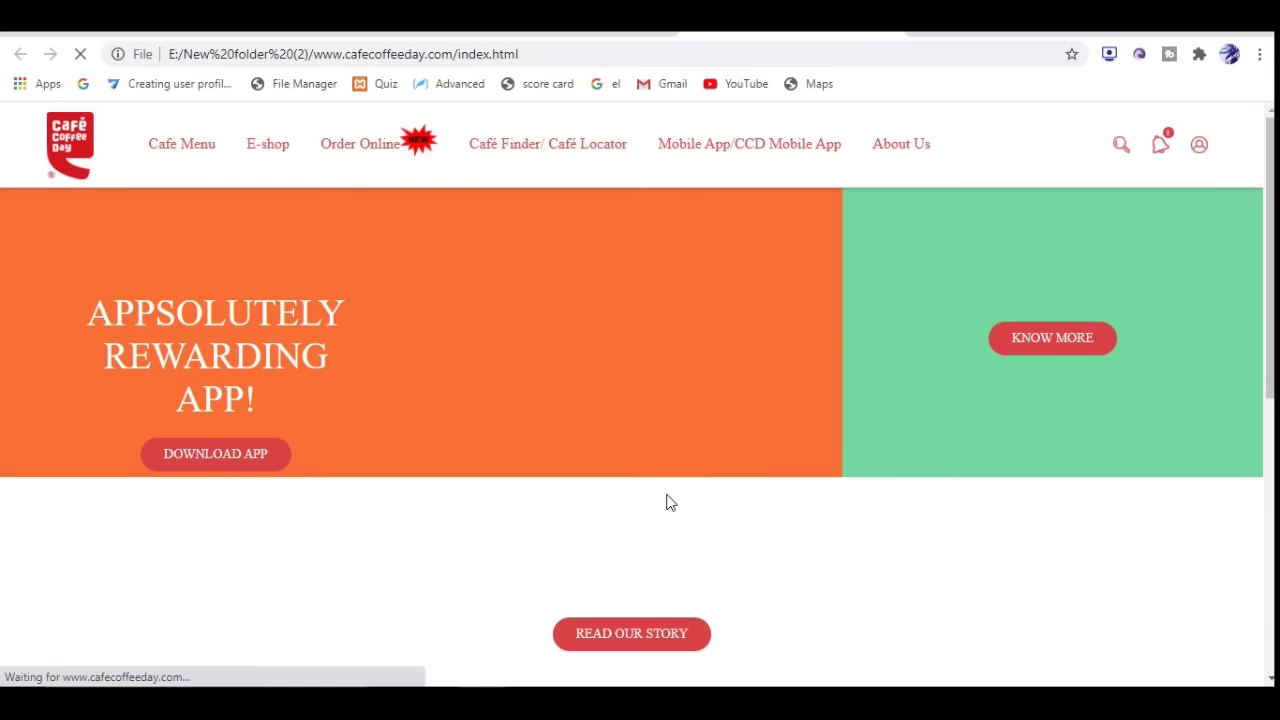
Step: Scroll the offline page and select its local file:/// address in the address bar
scroll(666, 500, "down", 2)
scroll(668, 500, "up", 2)
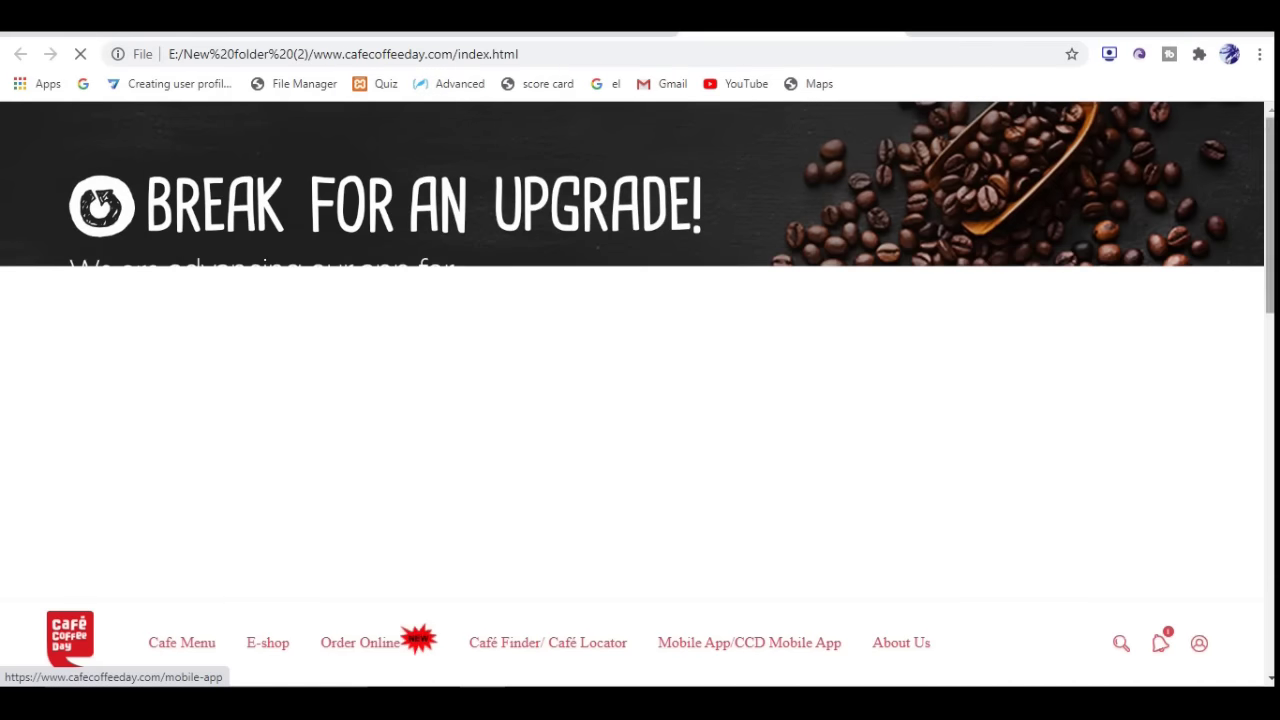
scroll(1021, 336, "down", 3)
scroll(1021, 336, "down", 3)
scroll(632, 394, "up", 5)
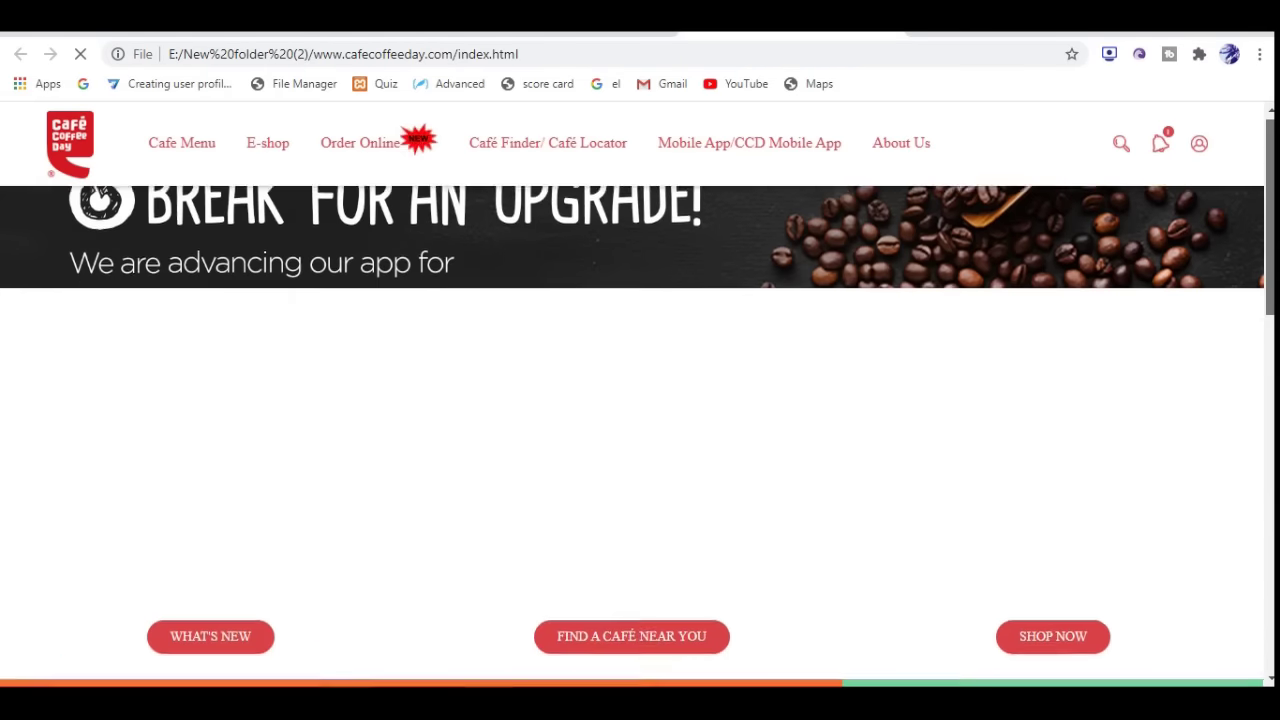
scroll(632, 394, "up", 3)
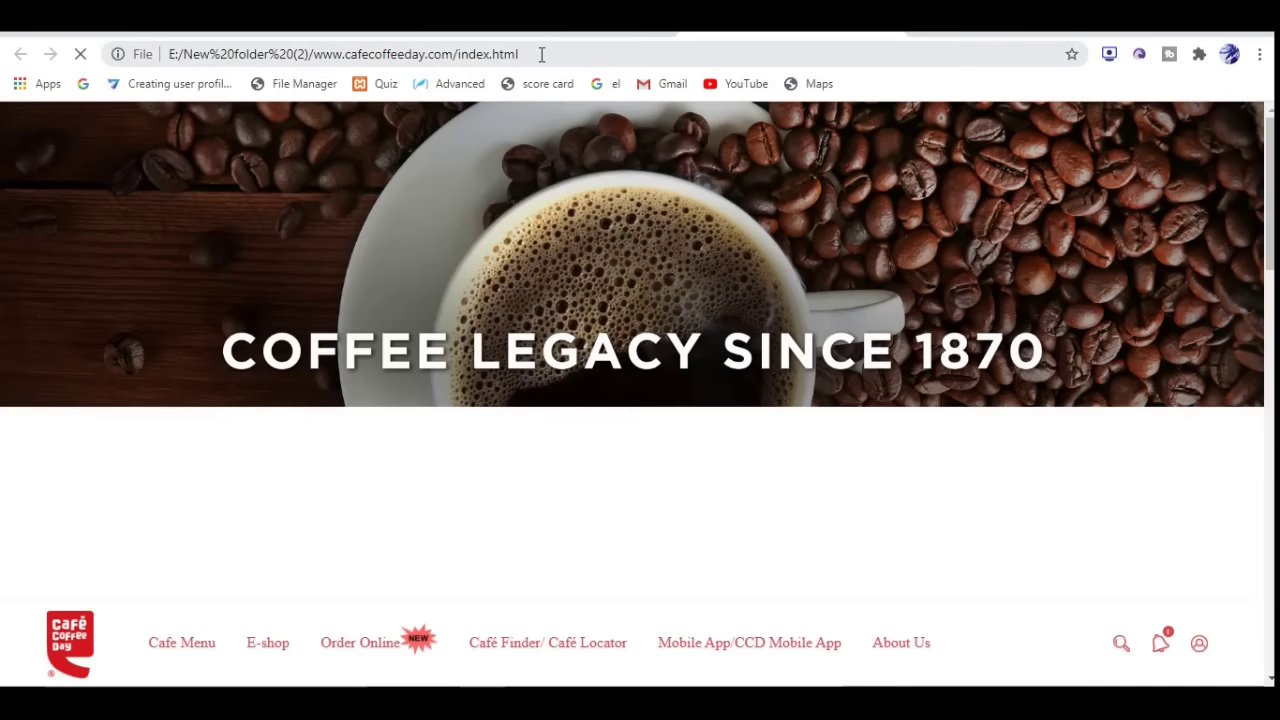
double_click(505, 54)
left_click_drag(460, 63, 103, 66)
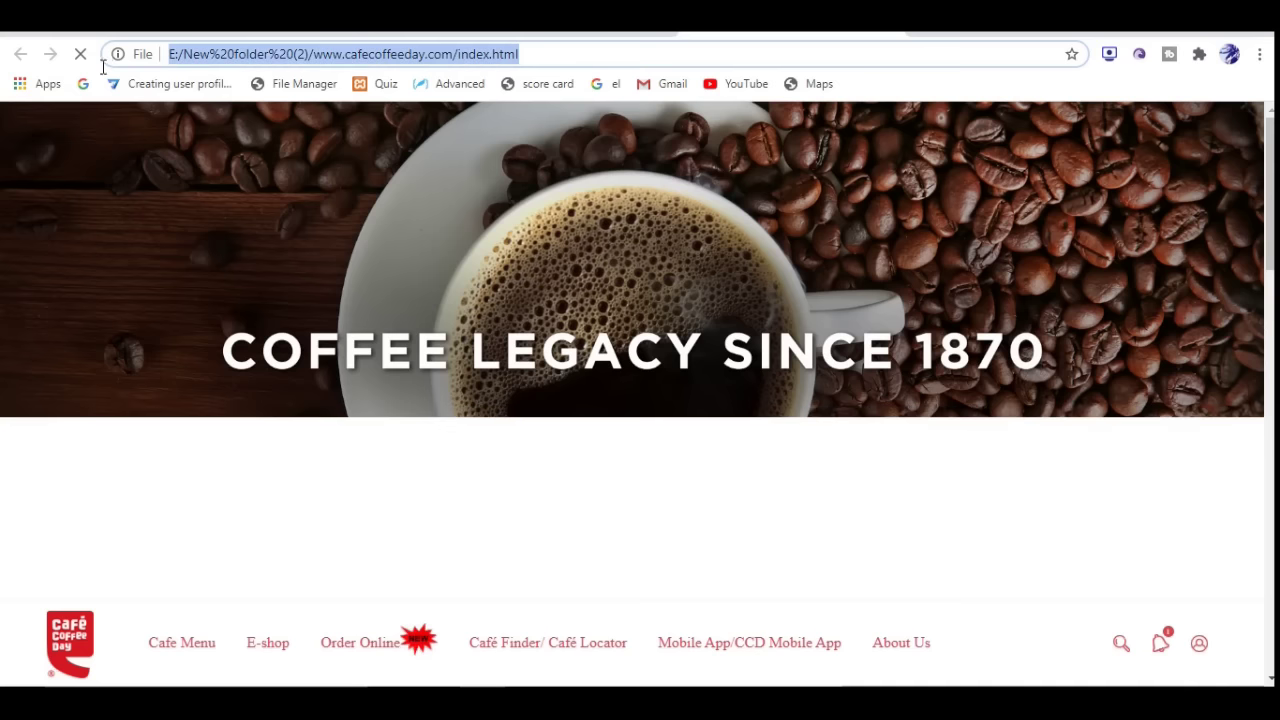
left_click(525, 56)
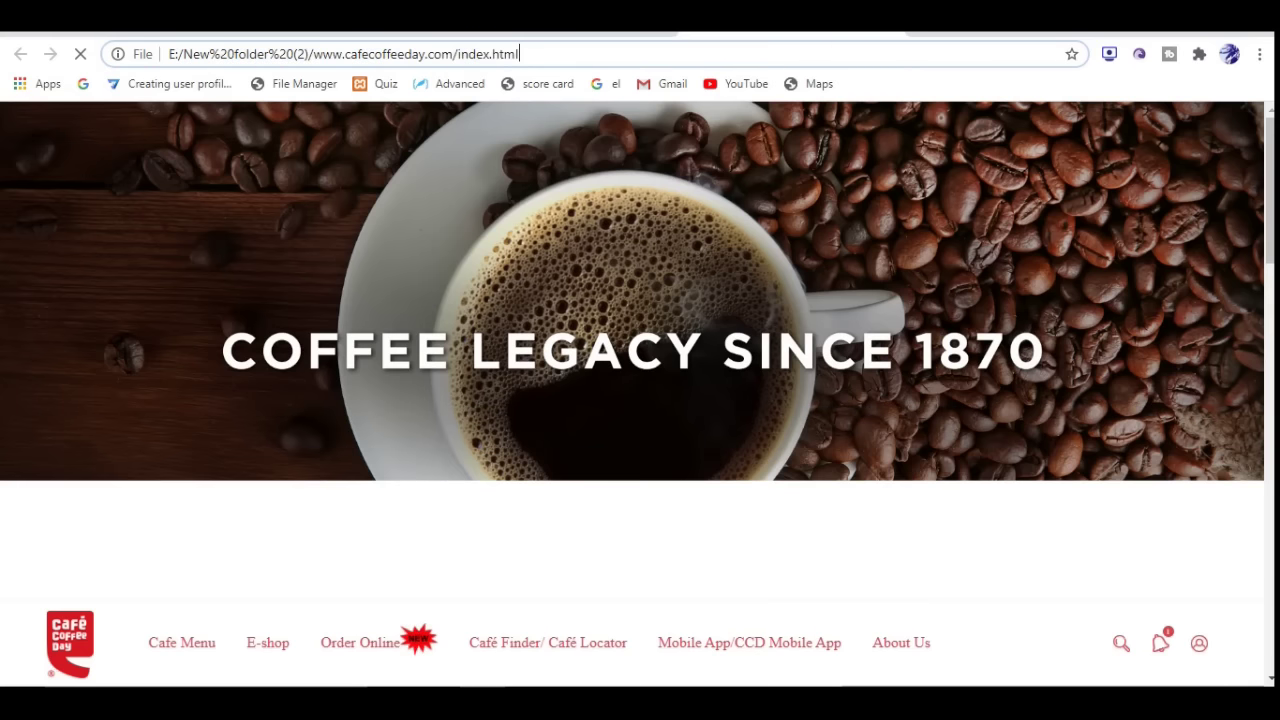
left_click_drag(496, 68, 134, 77)
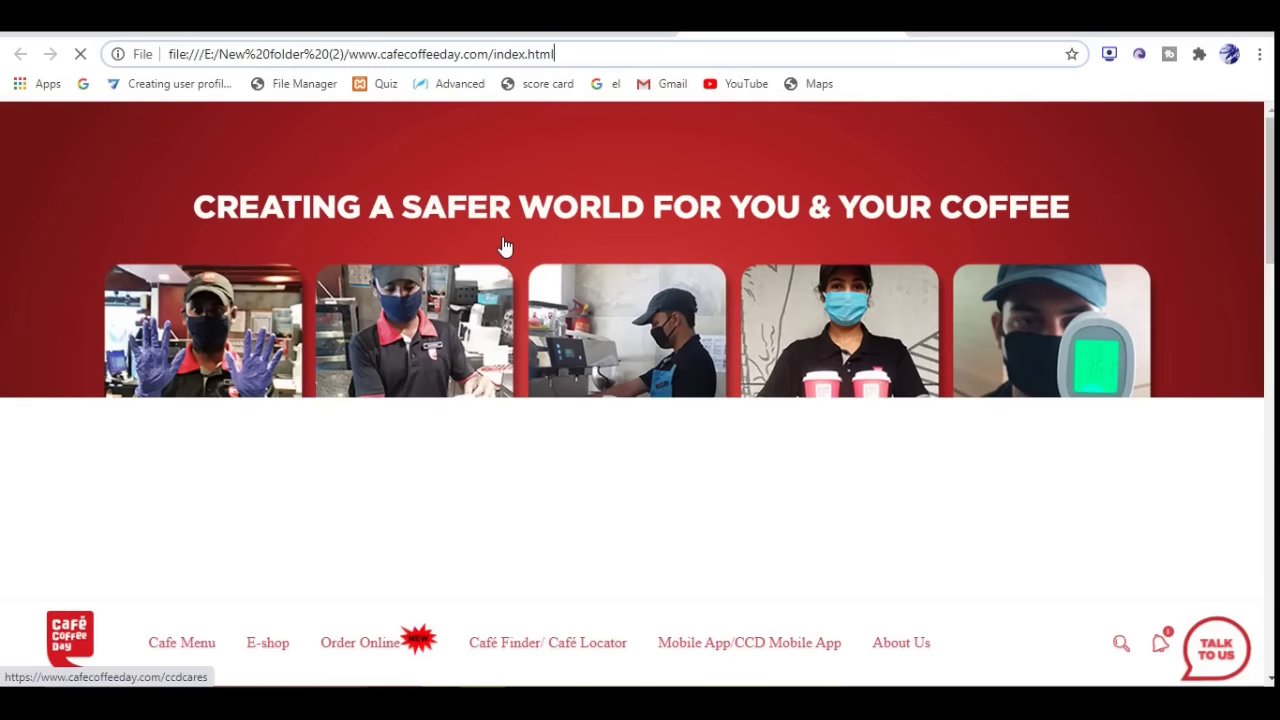
Step: Preview the staff-safety and COFFEE LEGACY SINCE 1870 carousel slides on the offline homepage
scroll(509, 321, "down", 2)
scroll(509, 321, "down", 2)
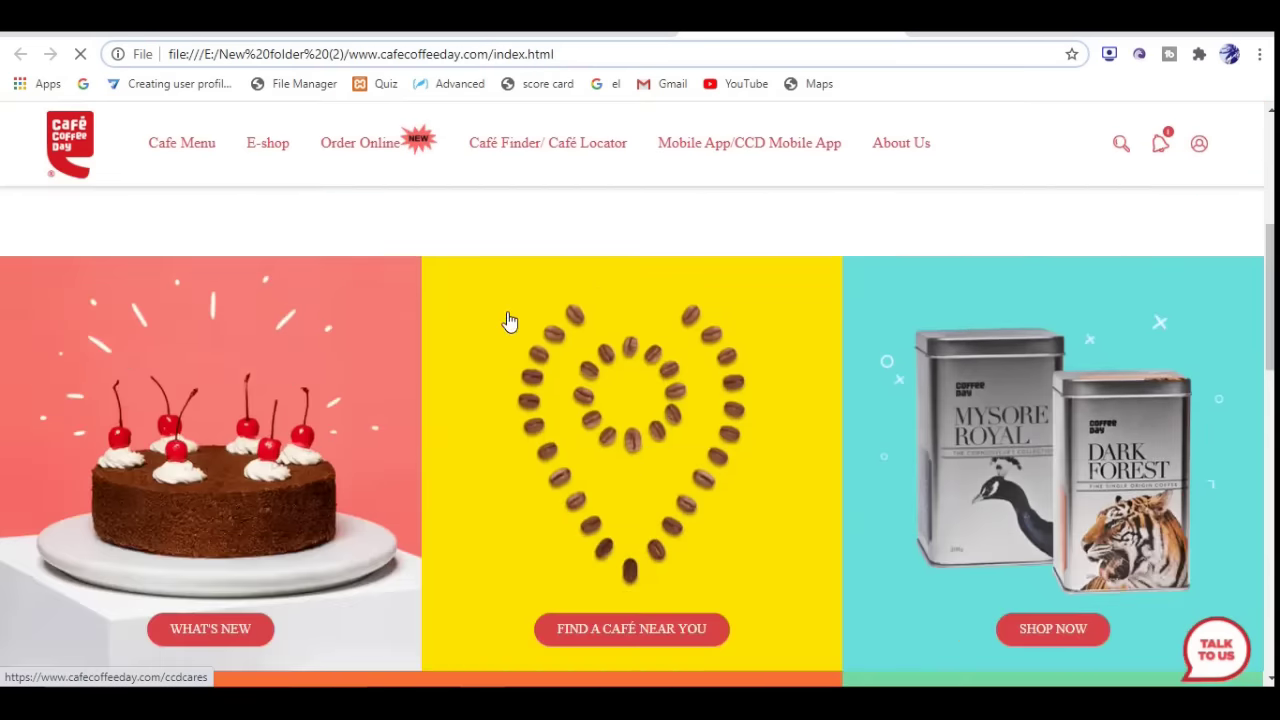
scroll(509, 323, "down", 4)
scroll(509, 323, "down", 4)
scroll(519, 360, "down", 2)
scroll(519, 360, "up", 2)
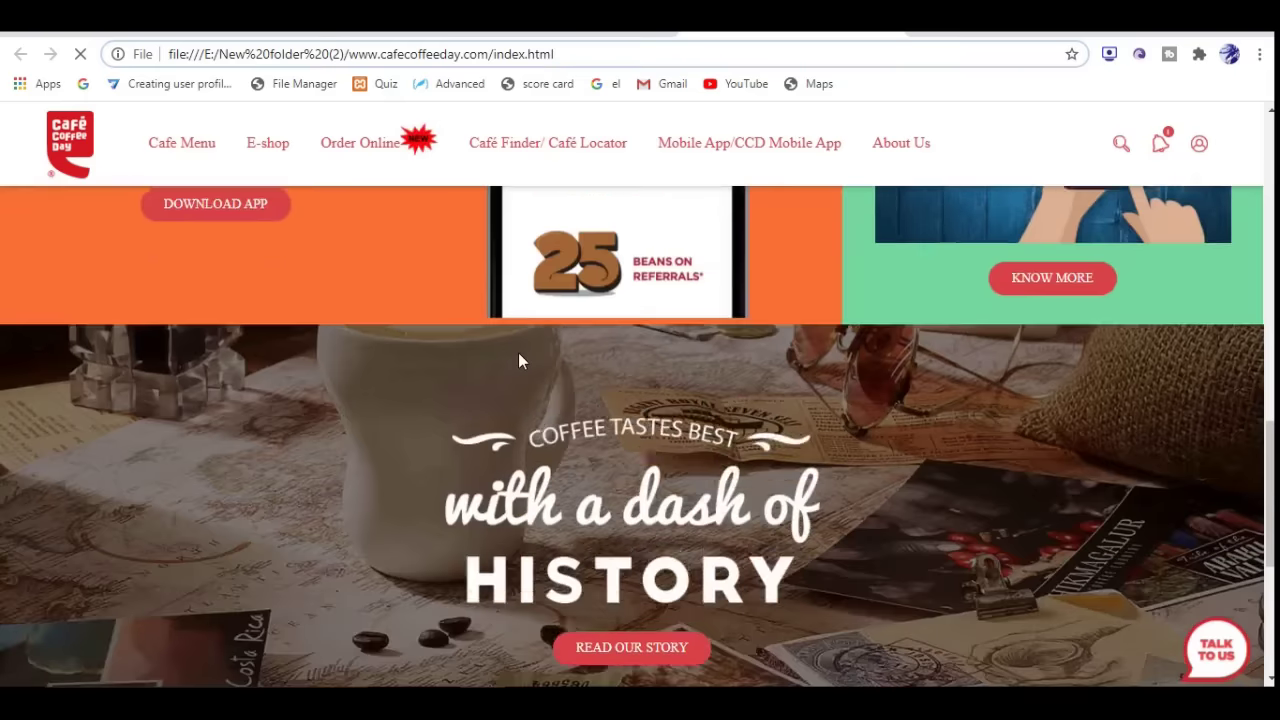
scroll(519, 360, "up", 4)
scroll(519, 360, "up", 4)
scroll(519, 360, "up", 4)
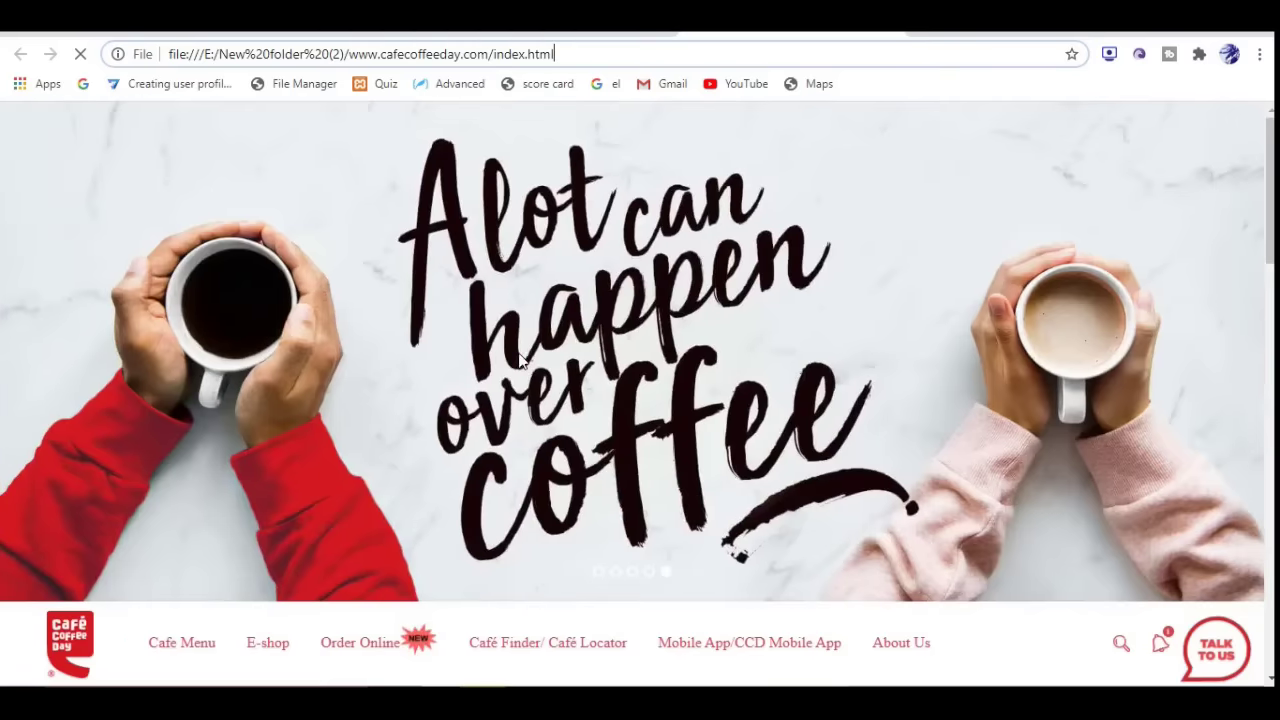
left_click(647, 576)
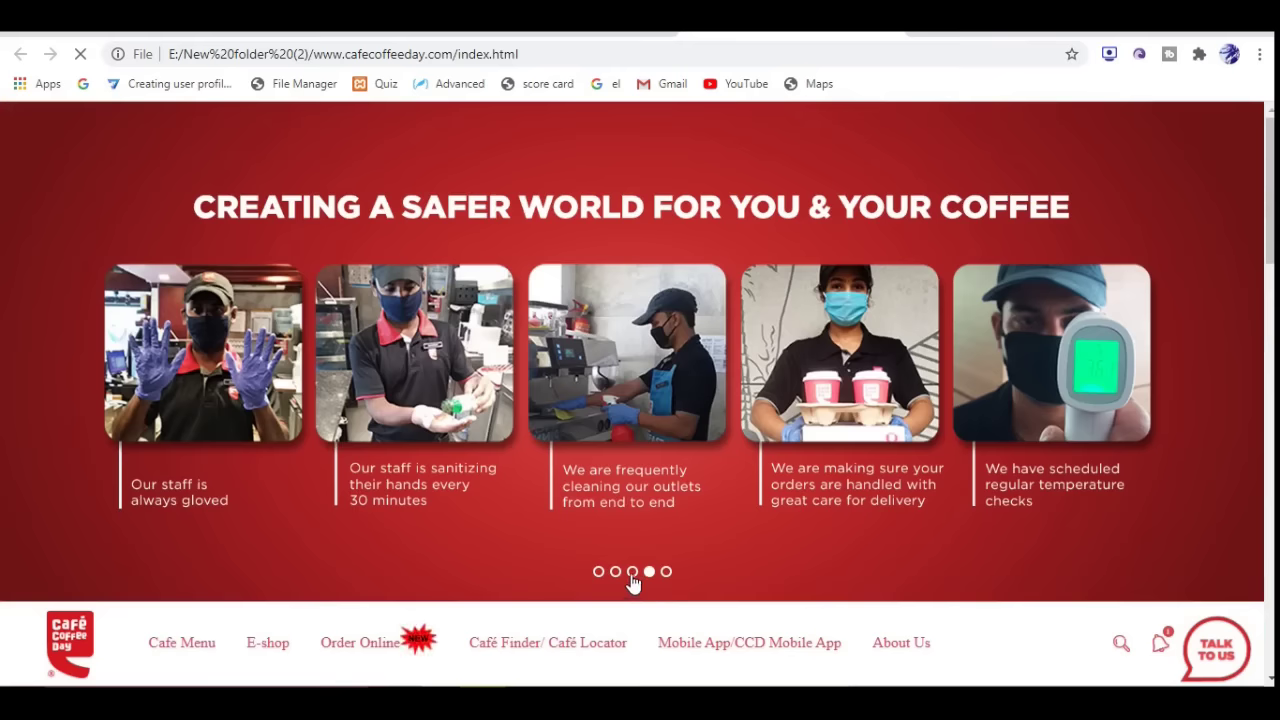
left_click(626, 573)
scroll(346, 471, "down", 2)
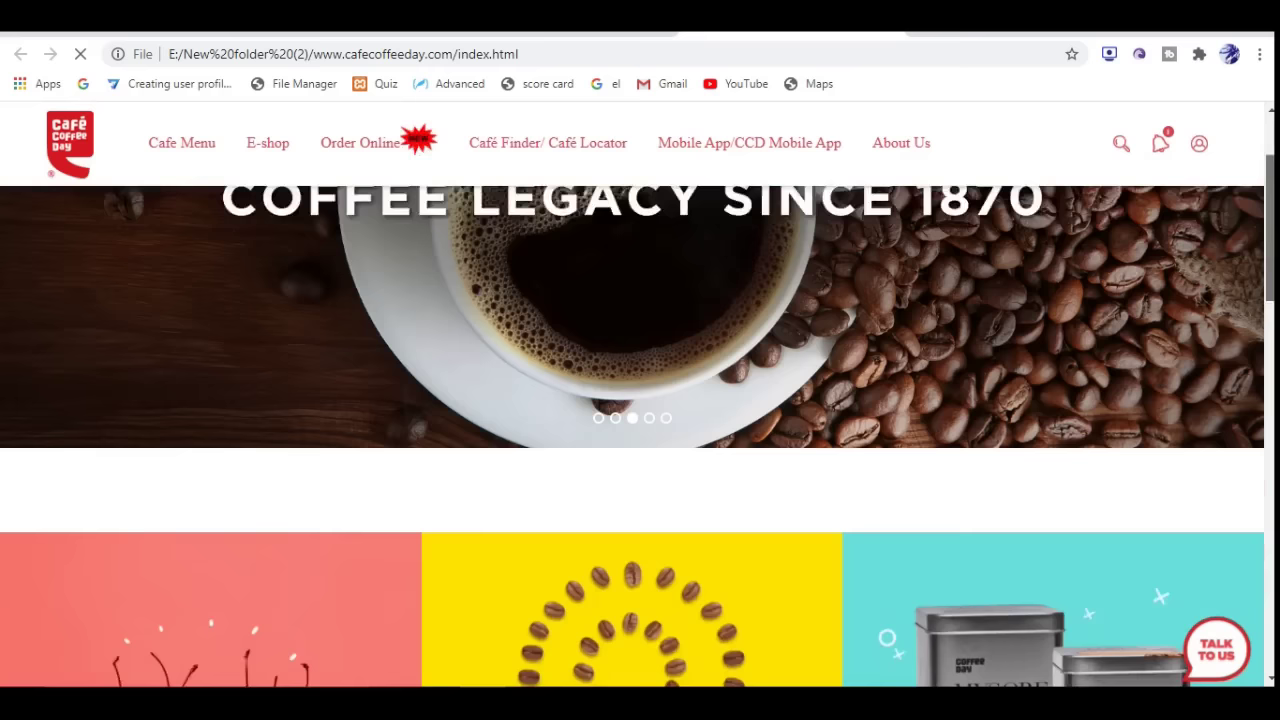
scroll(1262, 268, "down", 2)
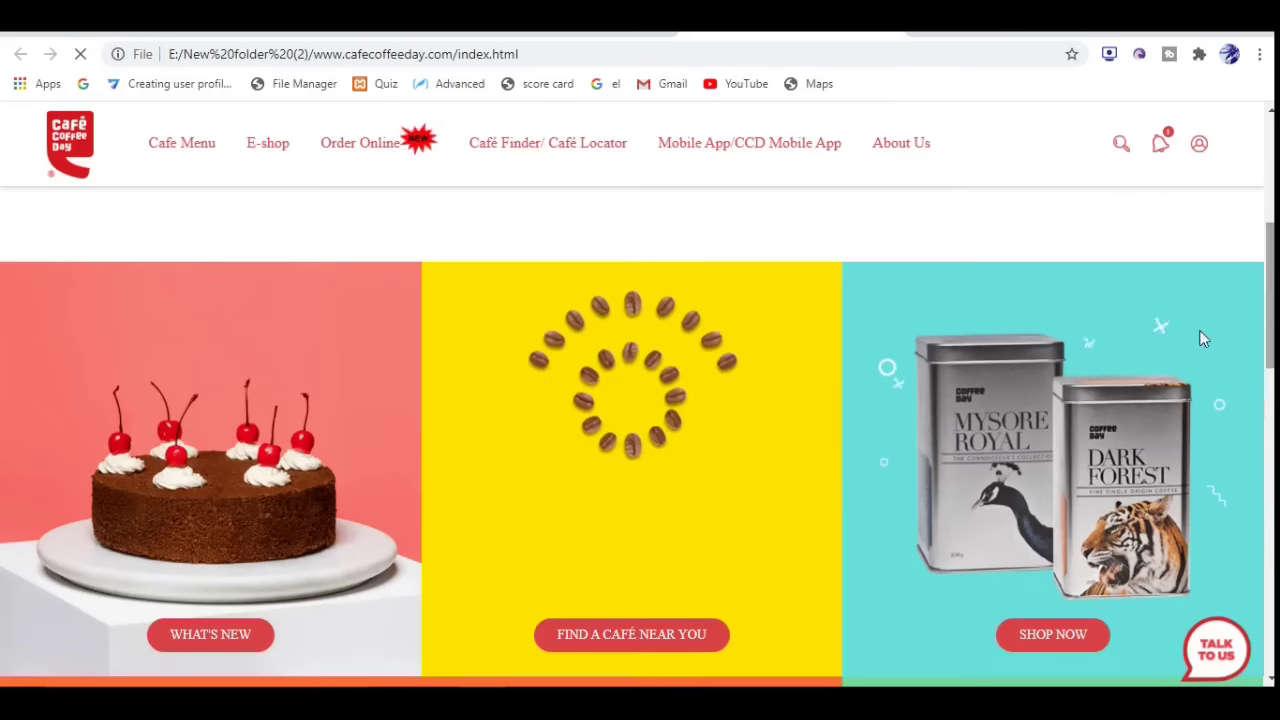
left_click_drag(1268, 290, 1268, 180)
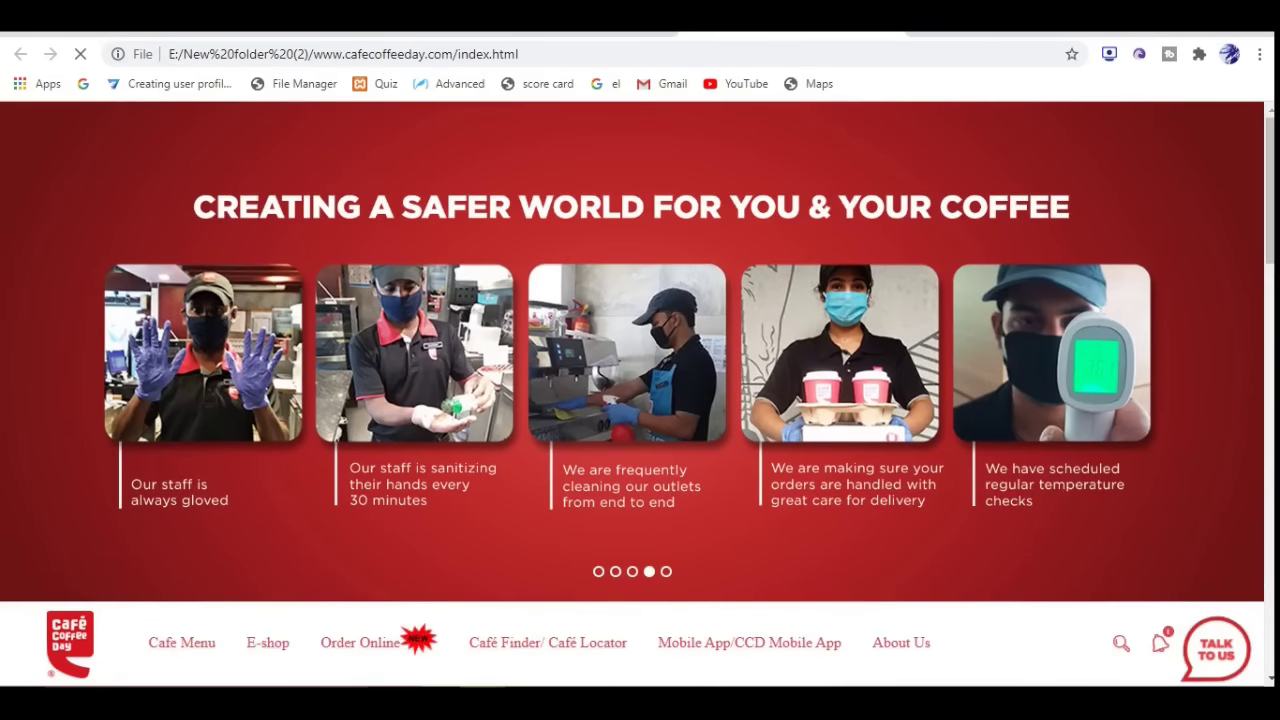
key("alt+Tab")
Step: Open the extracted index.html in Sublime Text from its right-click menu
left_click(254, 174)
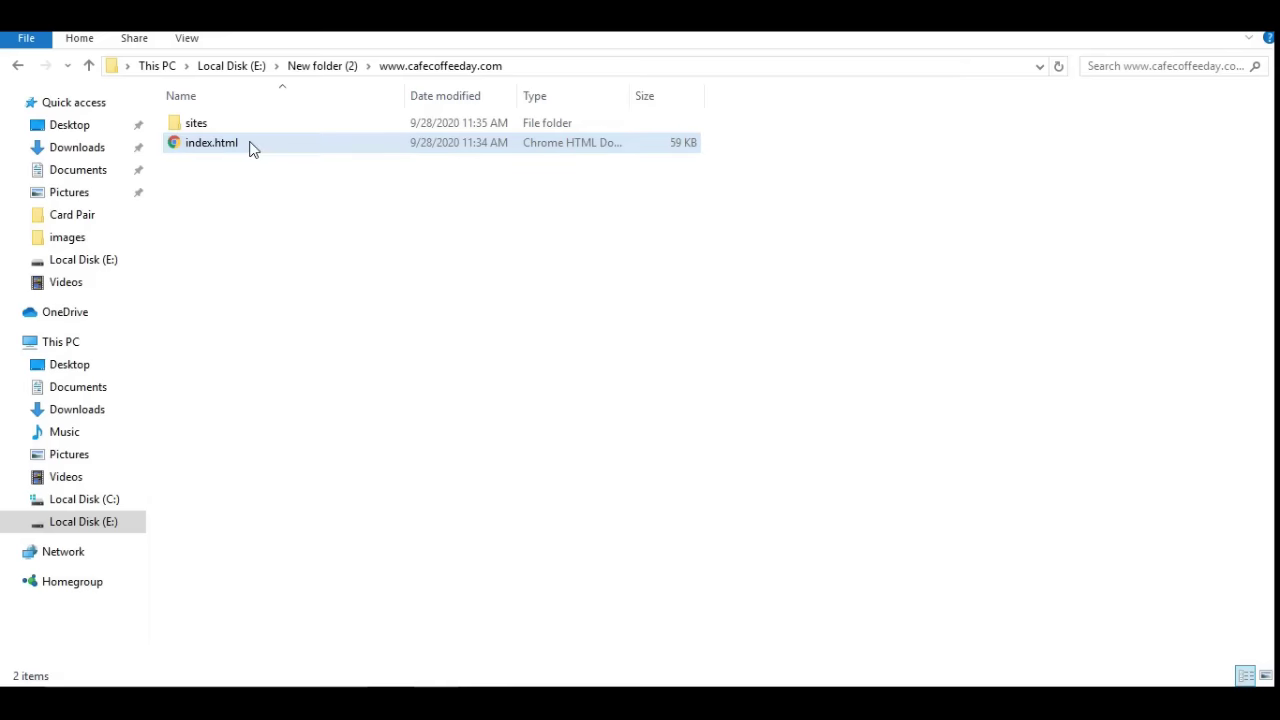
right_click(251, 147)
left_click(185, 145)
right_click(185, 145)
left_click(254, 197)
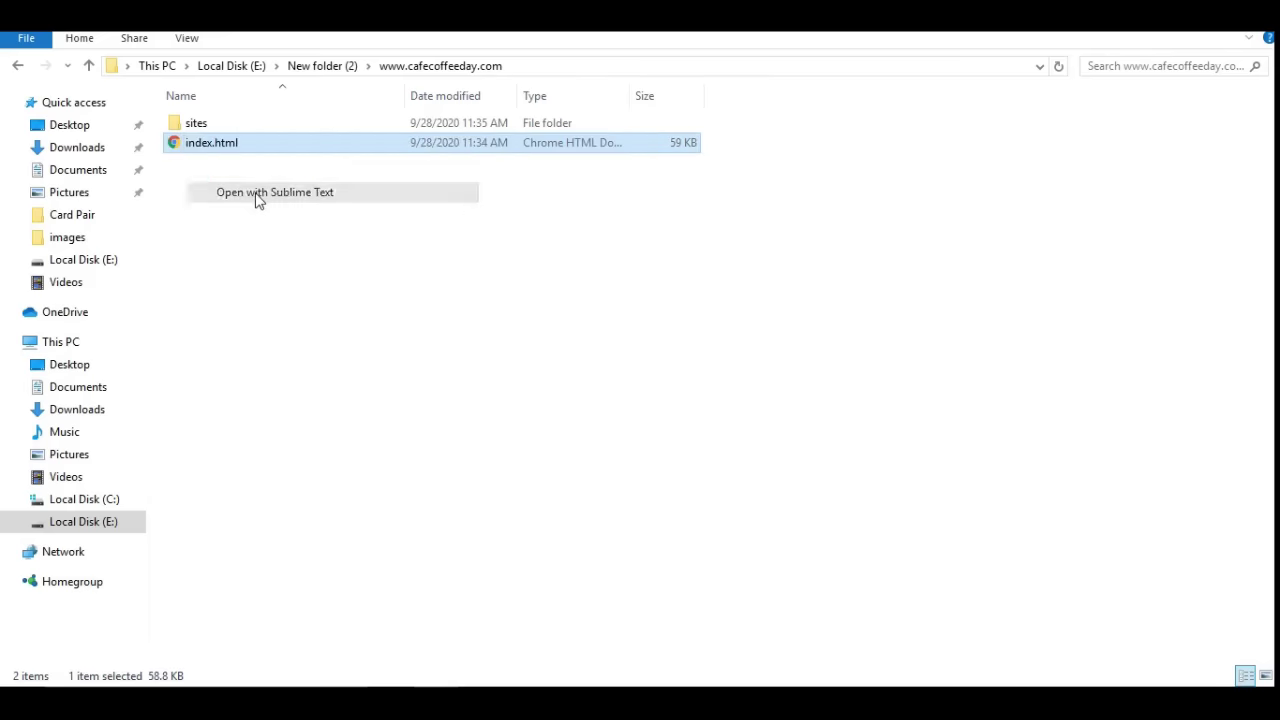
Step: Scroll through the HTML source, from the head metadata down to the script settings and back
scroll(520, 345, "down", 1)
scroll(520, 345, "down", 5)
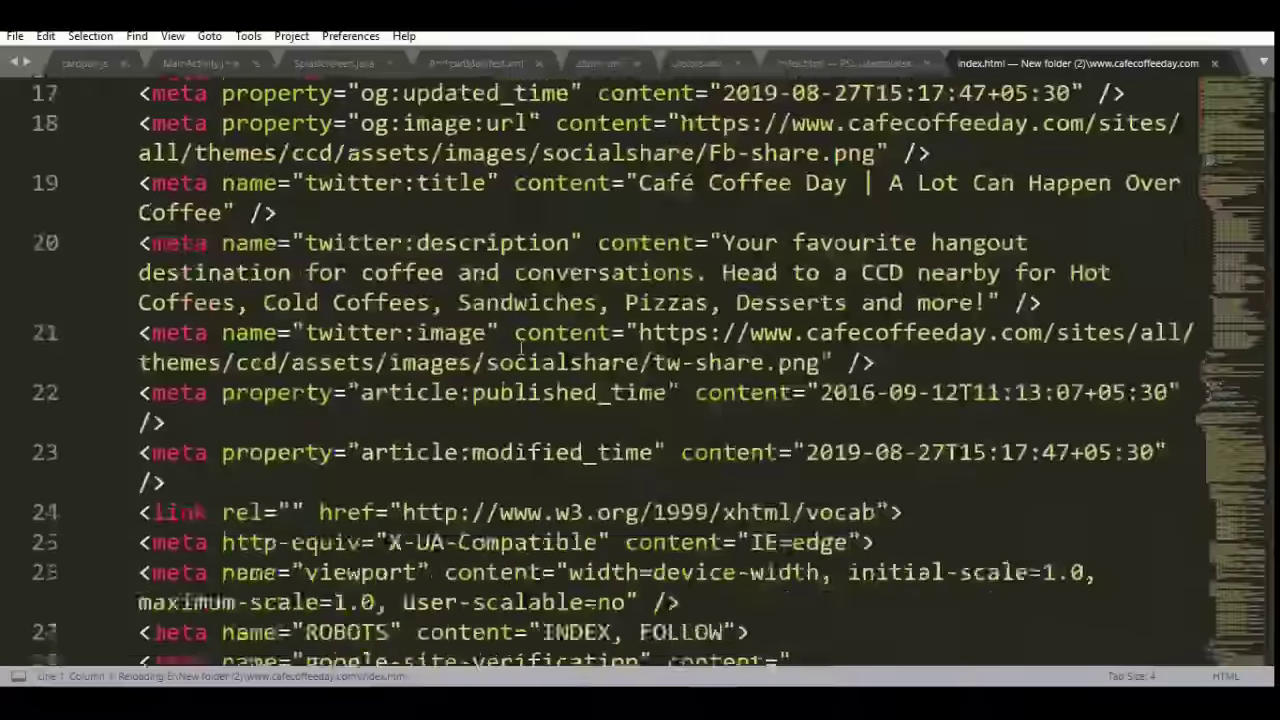
scroll(520, 345, "down", 4)
scroll(520, 345, "down", 7)
scroll(520, 345, "down", 7)
scroll(520, 345, "down", 7)
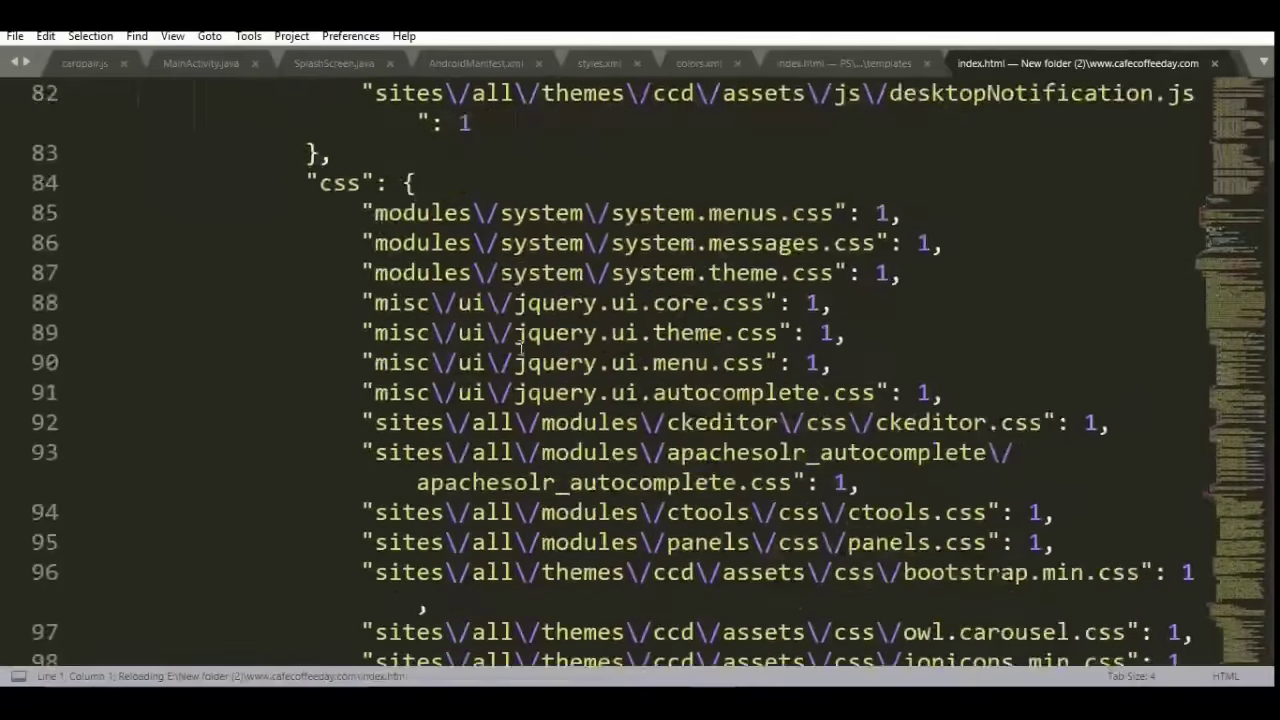
scroll(520, 345, "down", 1)
scroll(520, 345, "up", 7)
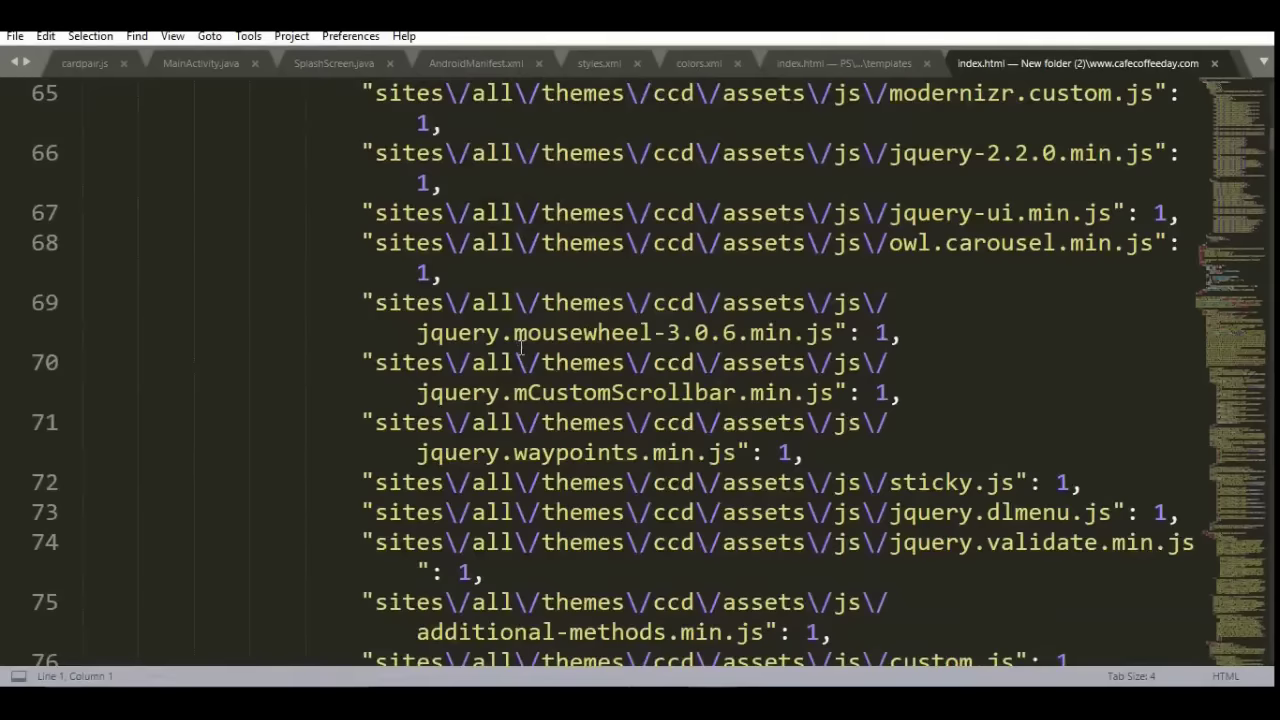
scroll(520, 345, "up", 5)
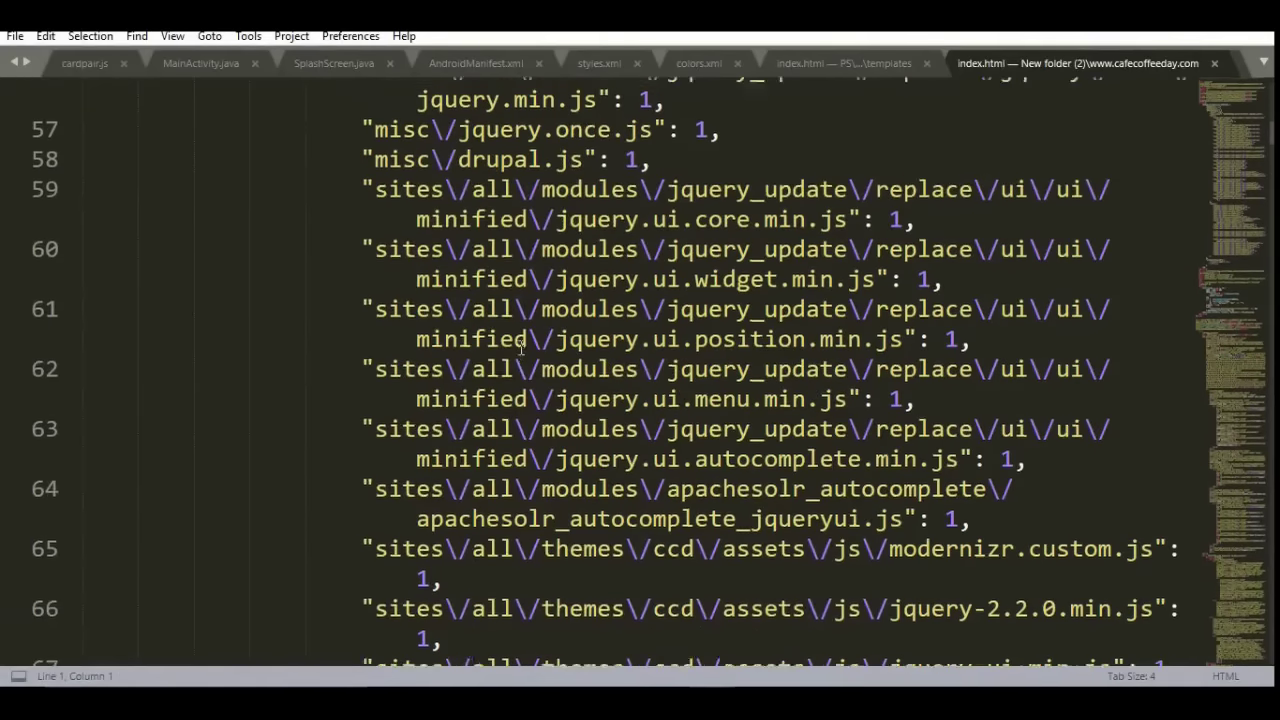
scroll(520, 345, "up", 8)
scroll(520, 345, "up", 6)
scroll(520, 347, "up", 1)
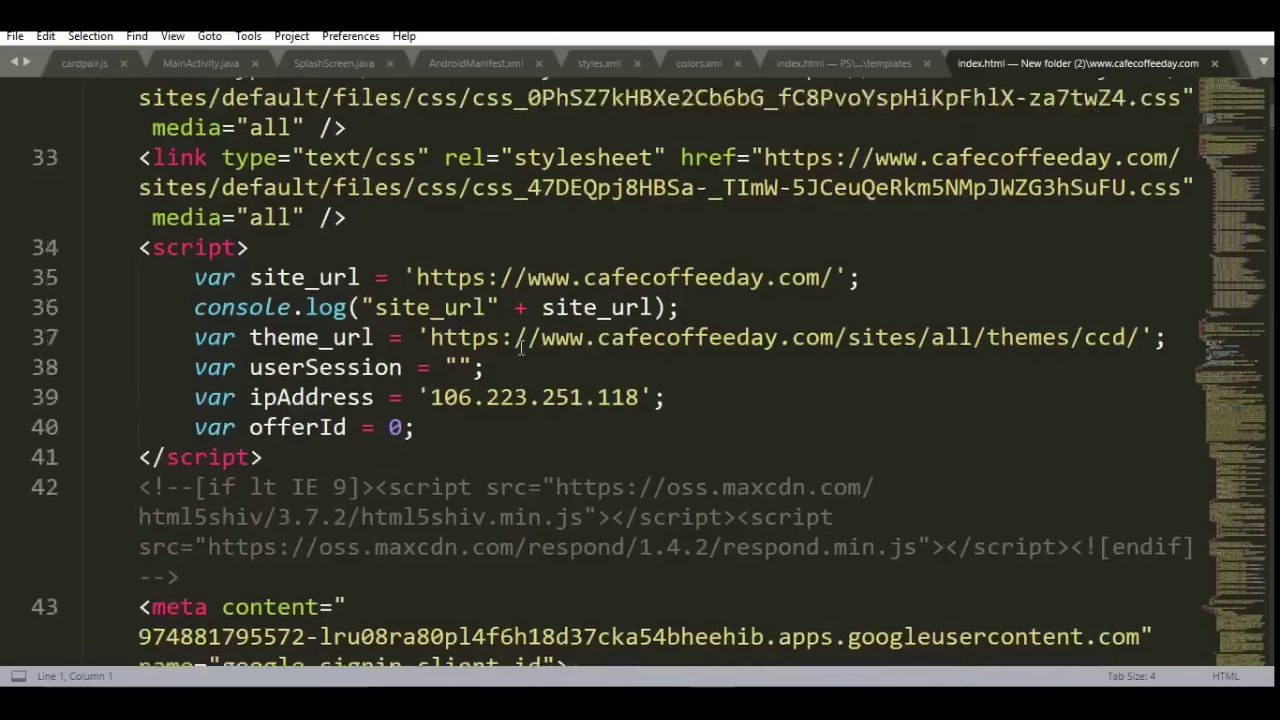
scroll(520, 347, "up", 5)
scroll(520, 347, "up", 6)
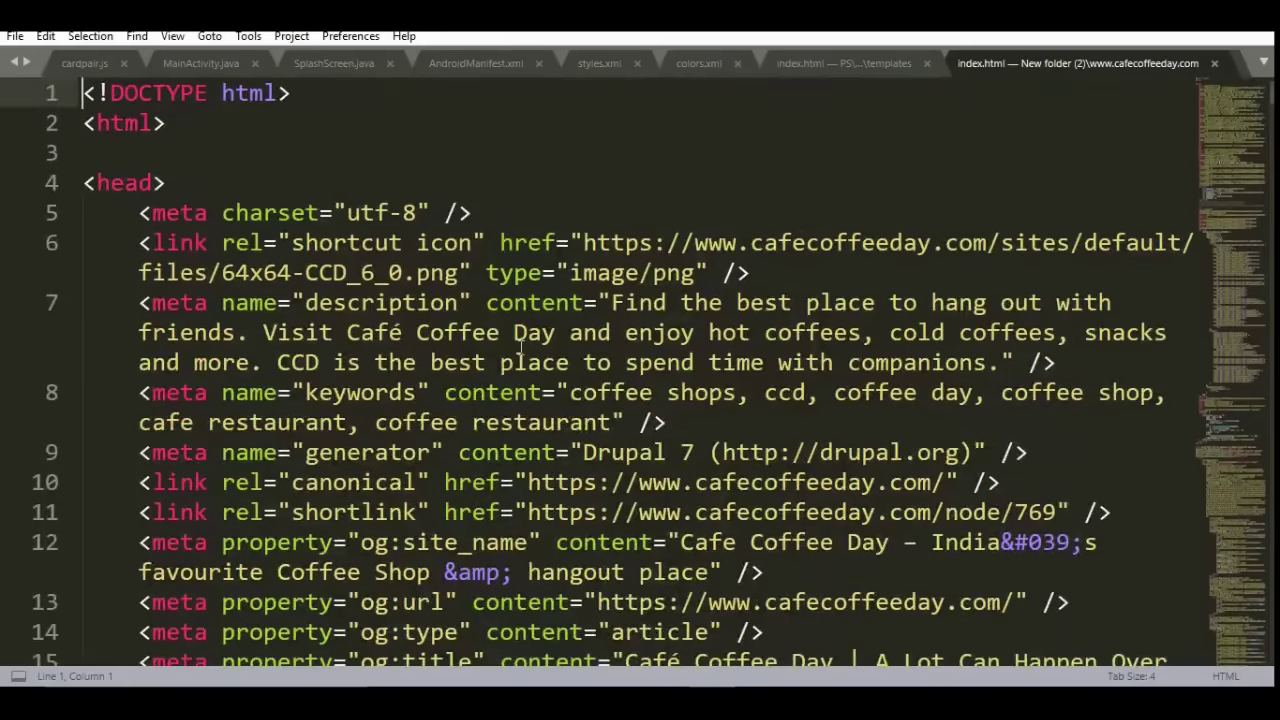
scroll(520, 345, "down", 5)
scroll(520, 345, "down", 10)
scroll(515, 320, "down", 6)
scroll(505, 270, "up", 3)
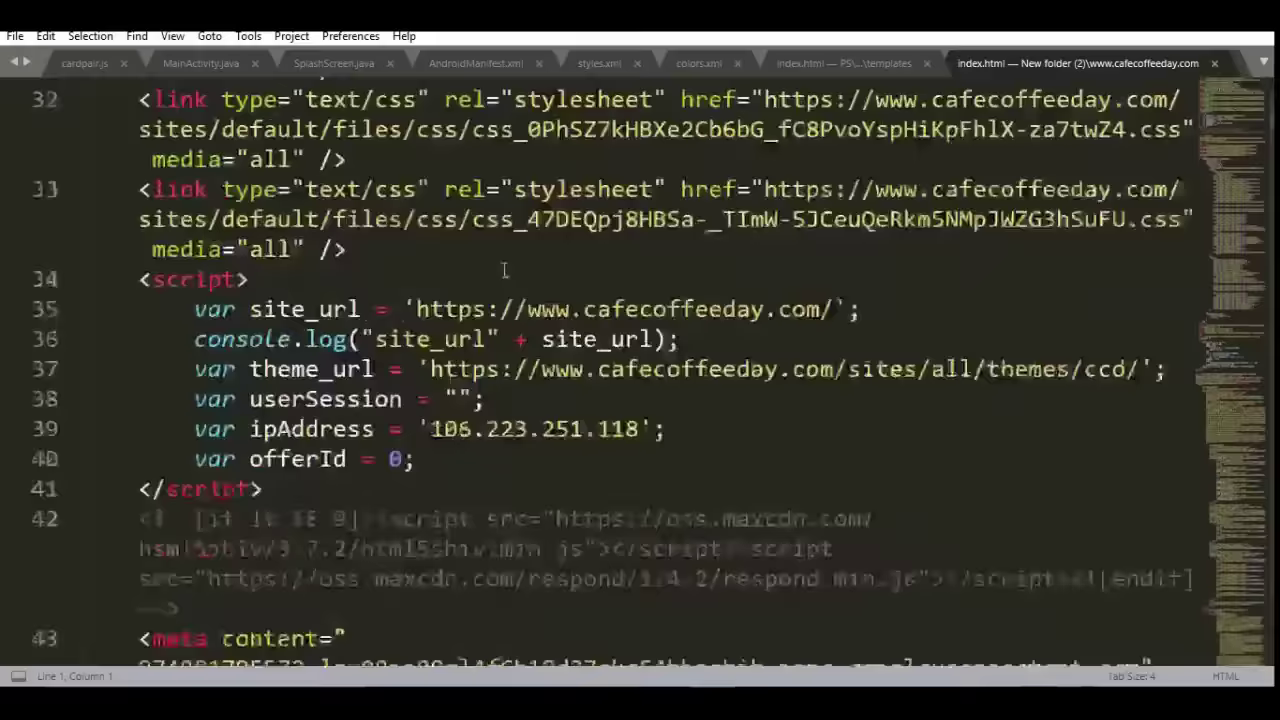
scroll(505, 270, "up", 7)
scroll(505, 270, "up", 4)
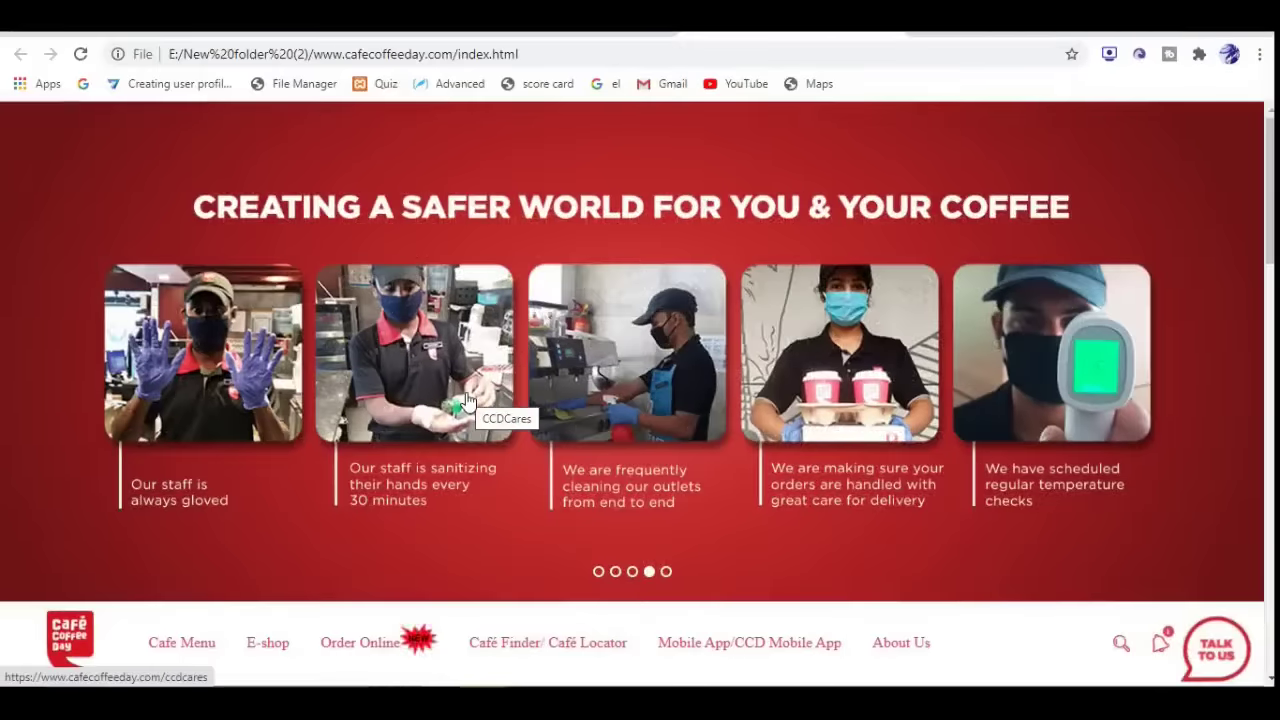
Step: Scroll the offline Café Coffee Day page to review the banner, tiles and staff-safety carousel
scroll(466, 396, "down", 3)
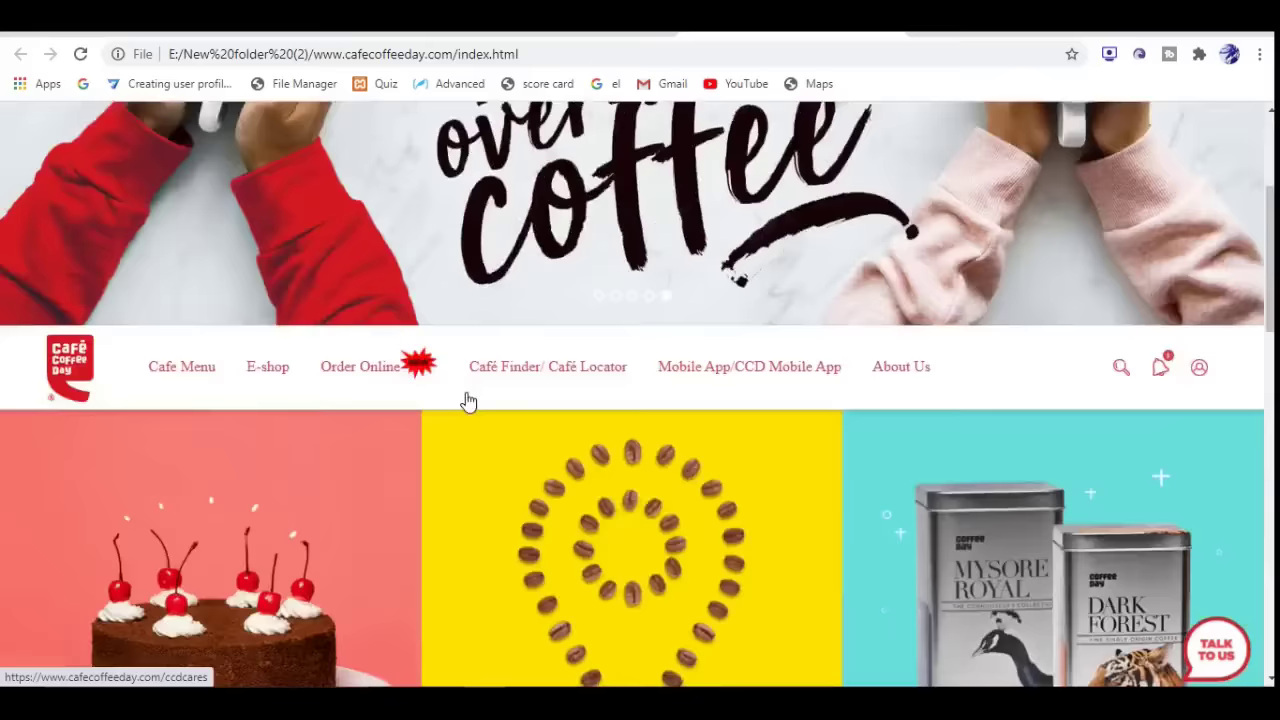
scroll(466, 396, "down", 3)
scroll(466, 399, "up", 5)
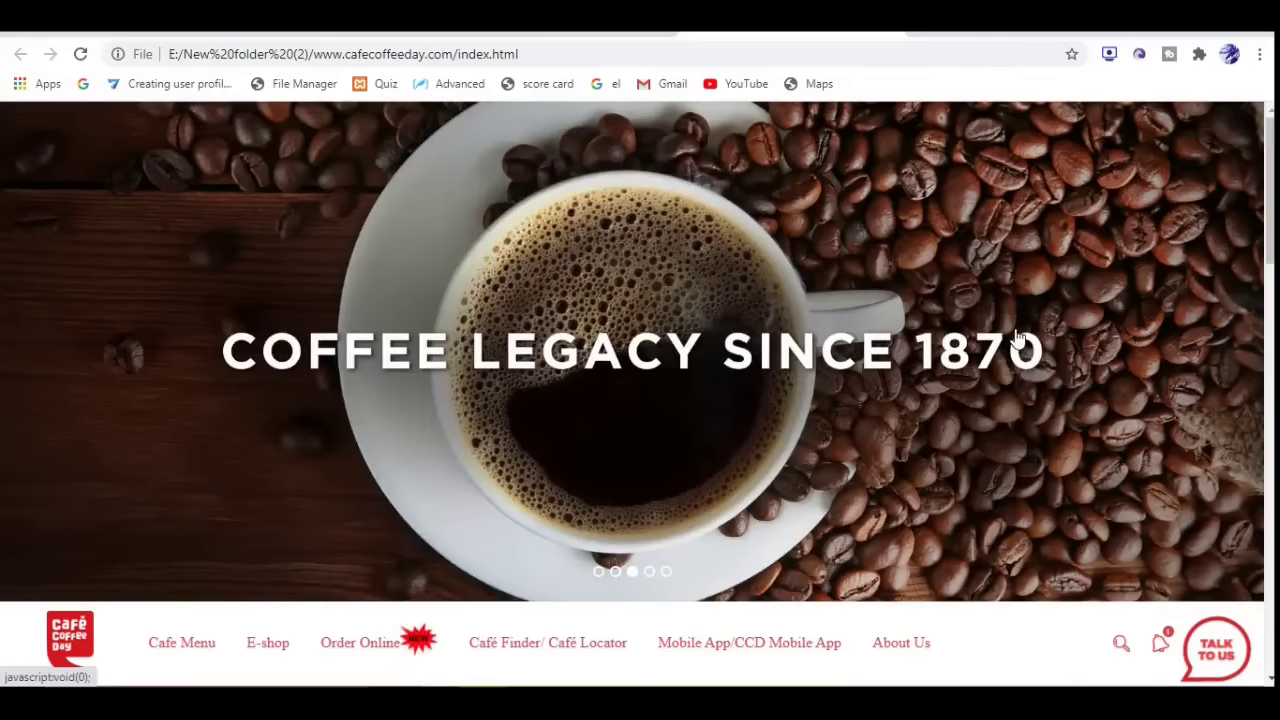
scroll(1010, 330, "down", 3)
scroll(960, 338, "down", 4)
scroll(792, 322, "down", 4)
scroll(792, 322, "up", 5)
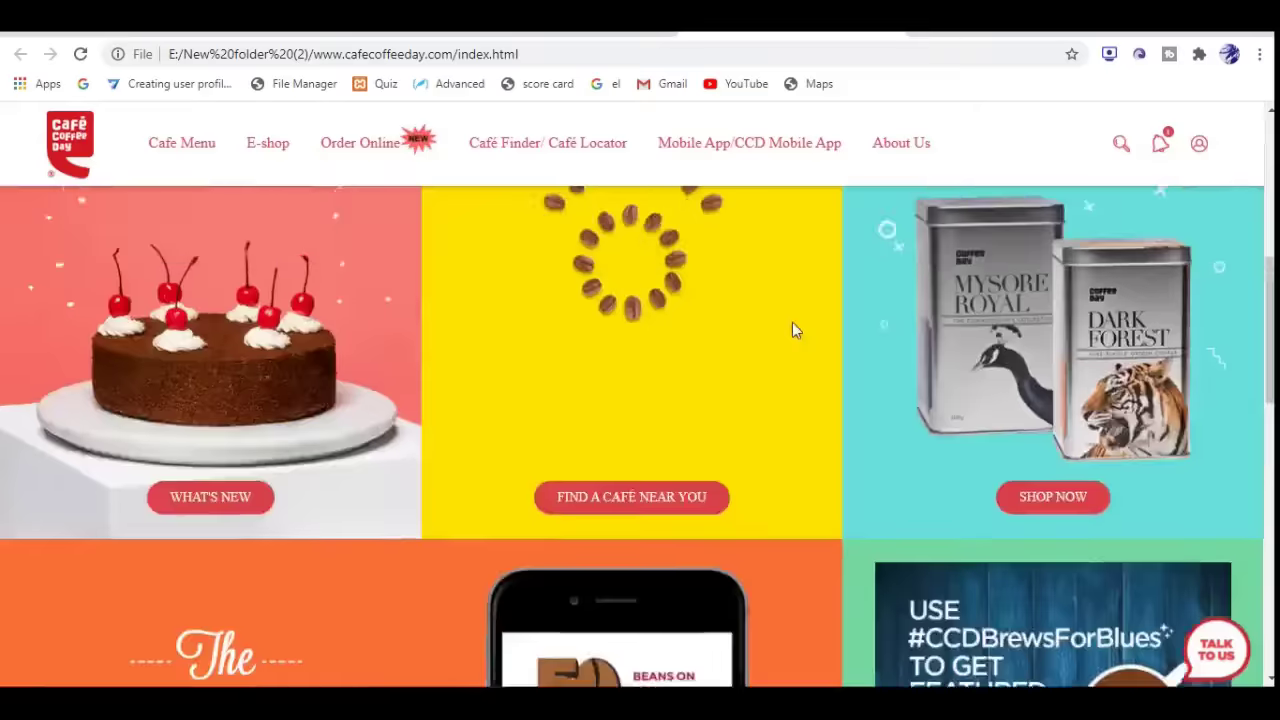
scroll(792, 322, "up", 5)
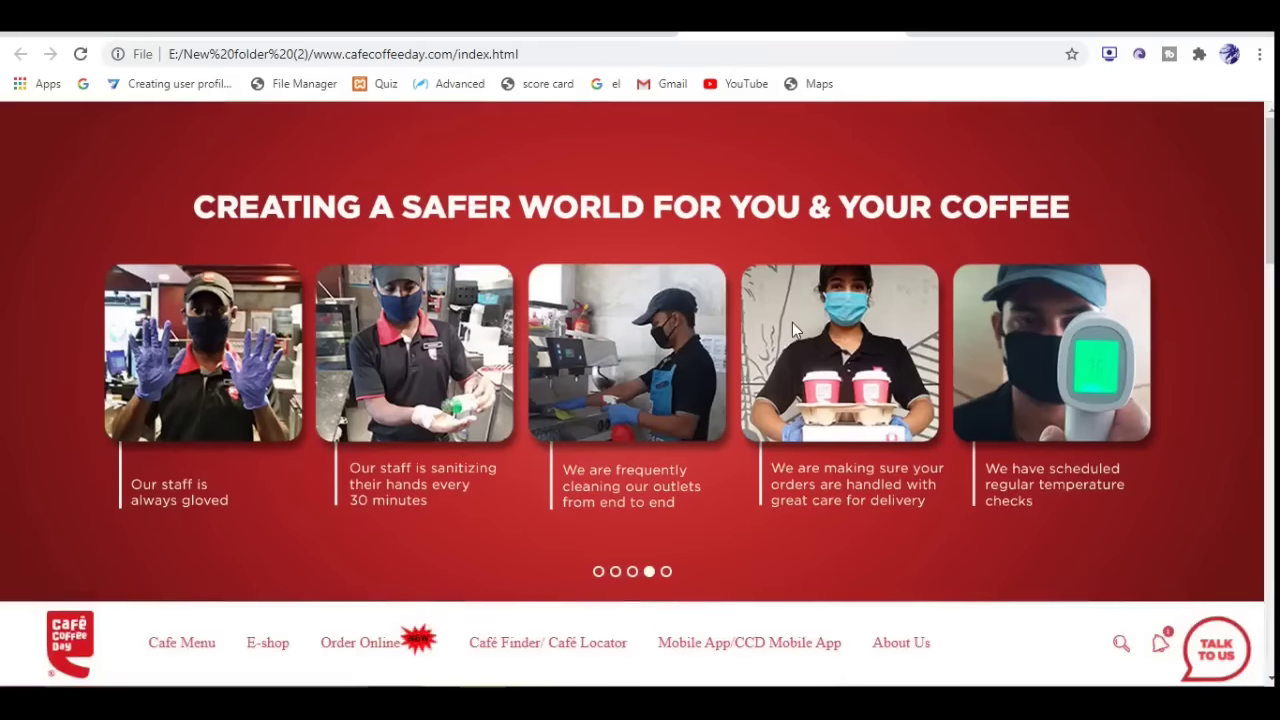